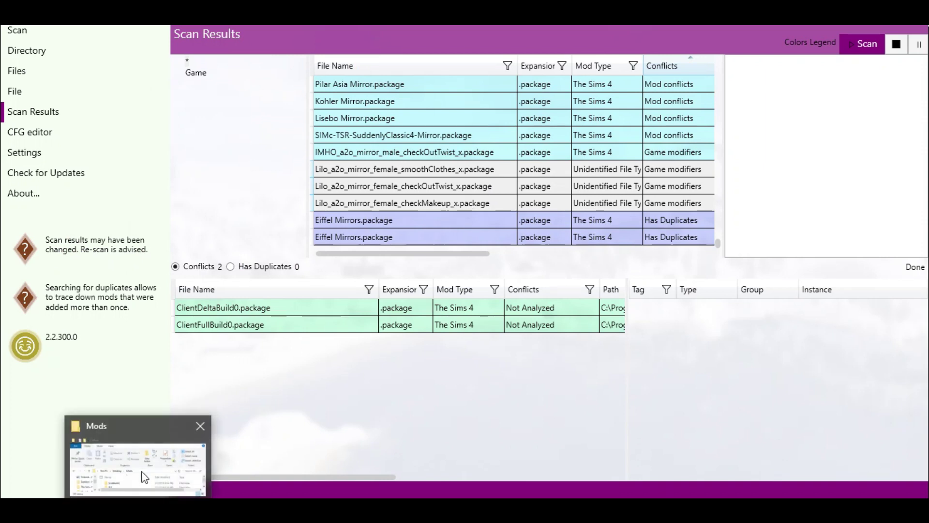
- Bring up the Mods folder window over the scan results and search the folder for "lio"
left_click(153, 441)
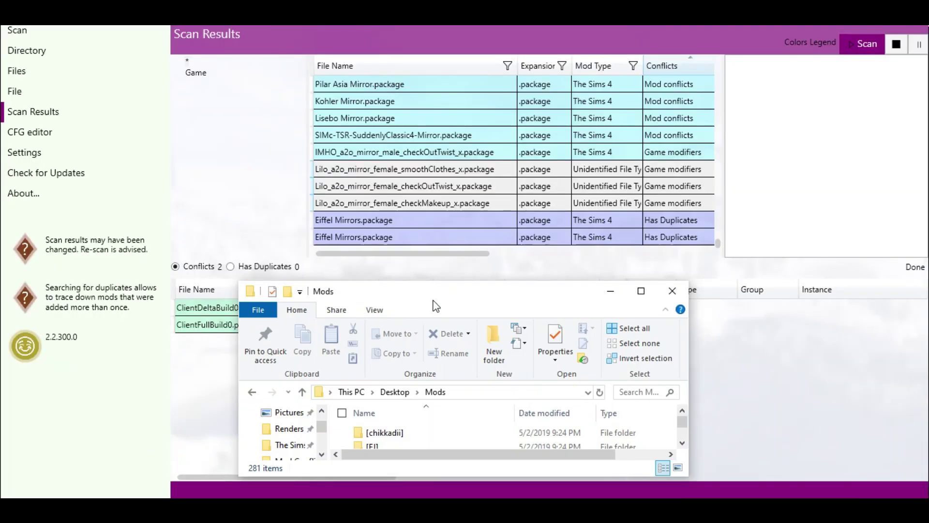
left_click_drag(436, 304, 560, 266)
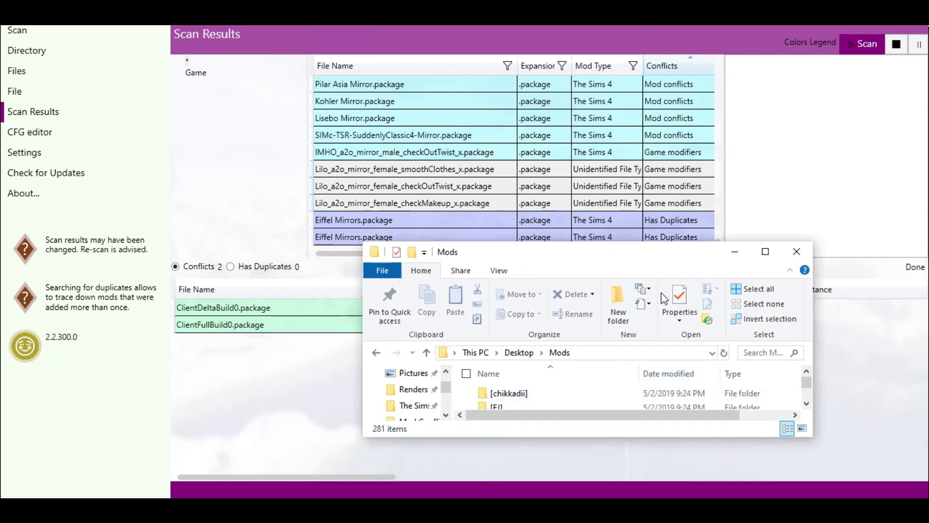
left_click_drag(649, 261, 591, 286)
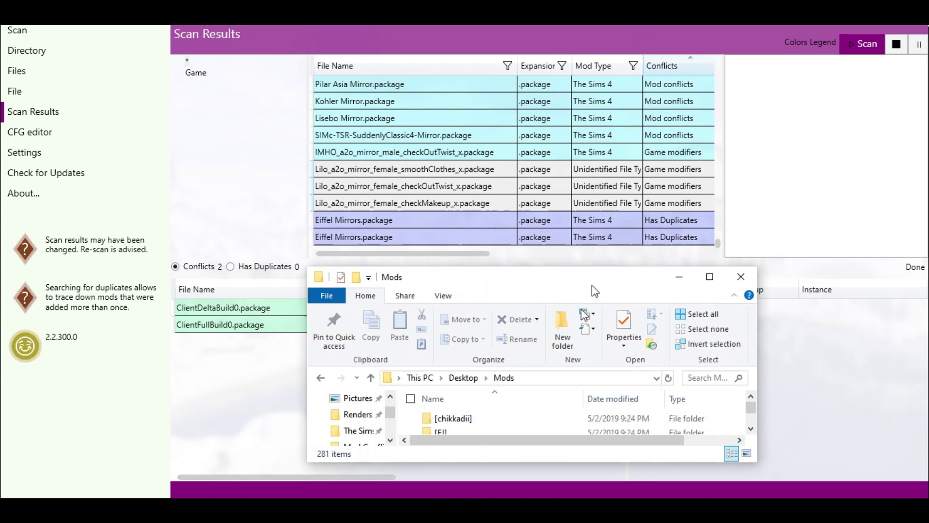
left_click(701, 377)
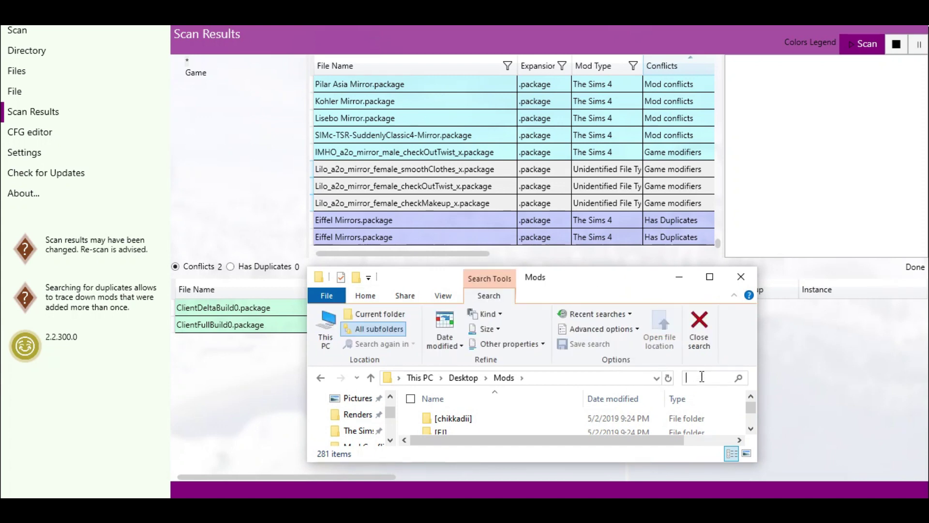
type("lio")
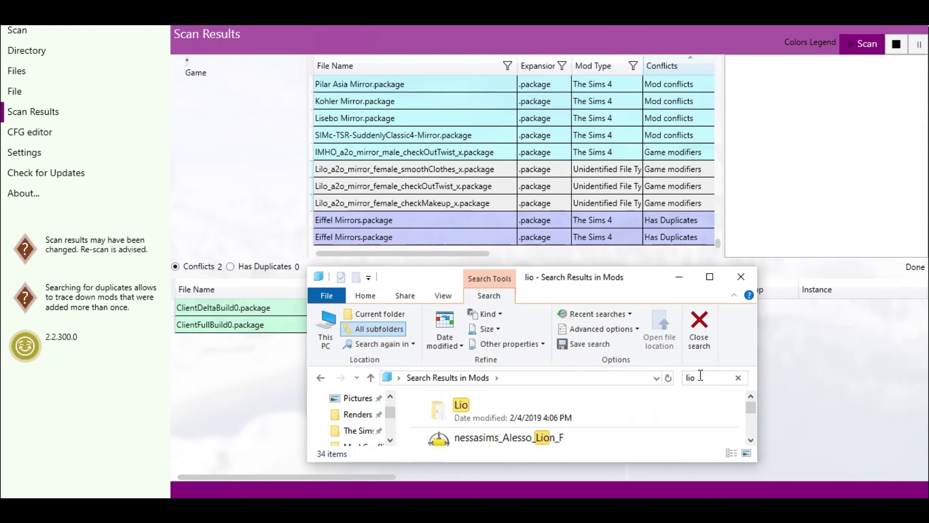
- Replace the search term for the Mods folder with "Mir"
key("BackSpace")
key("BackSpace")
key("BackSpace")
type("Mir")
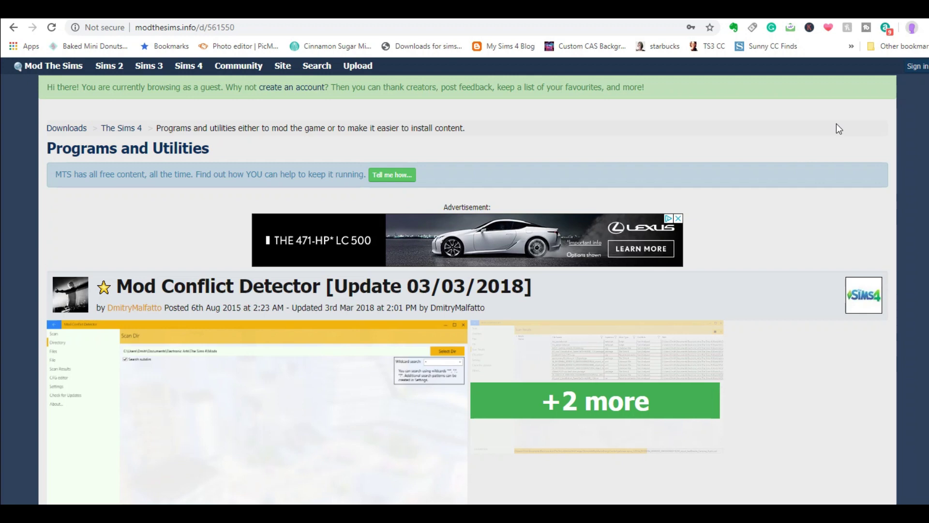
- Read the Mod Conflict Detector description, extraction note and main features on Mod The Sims, and show the page's downloadable files
scroll(563, 239, "down", 10)
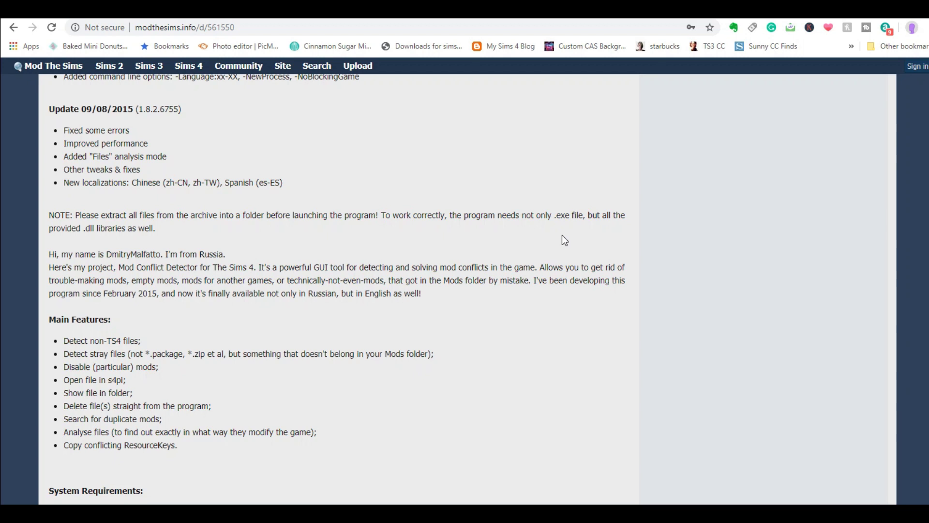
scroll(541, 245, "down", 1)
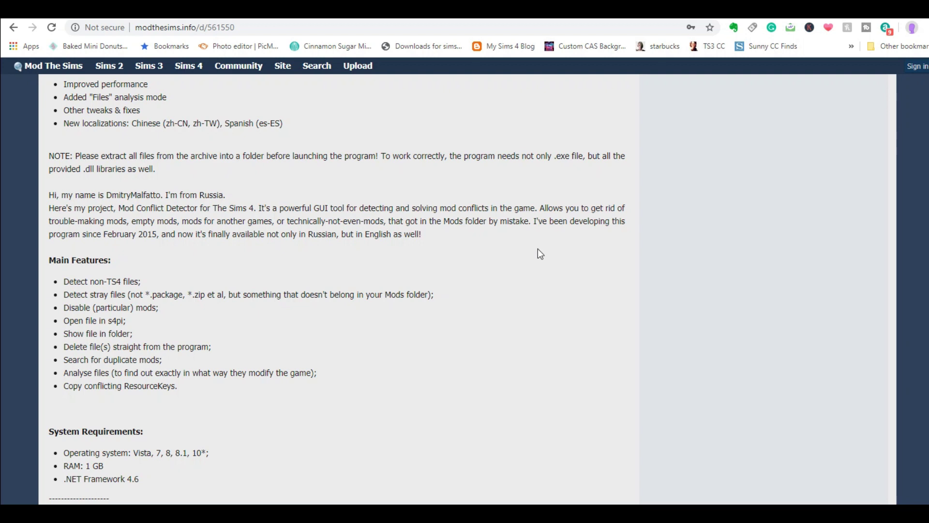
scroll(541, 253, "up", 1)
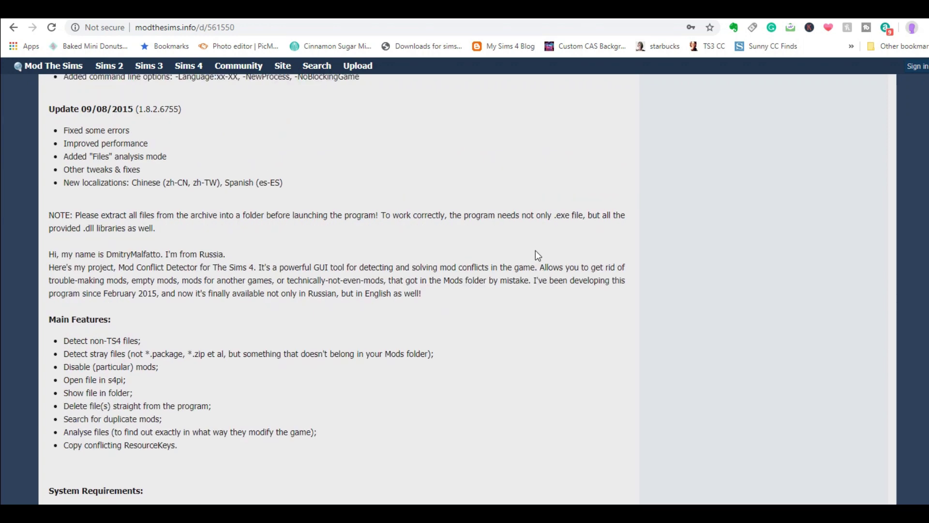
scroll(536, 251, "up", 2)
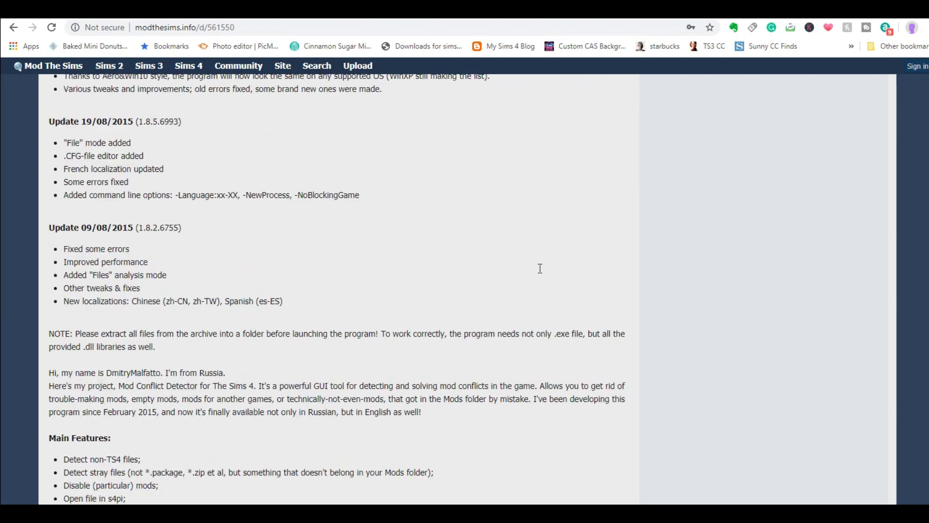
scroll(540, 268, "up", 3)
scroll(540, 268, "up", 2)
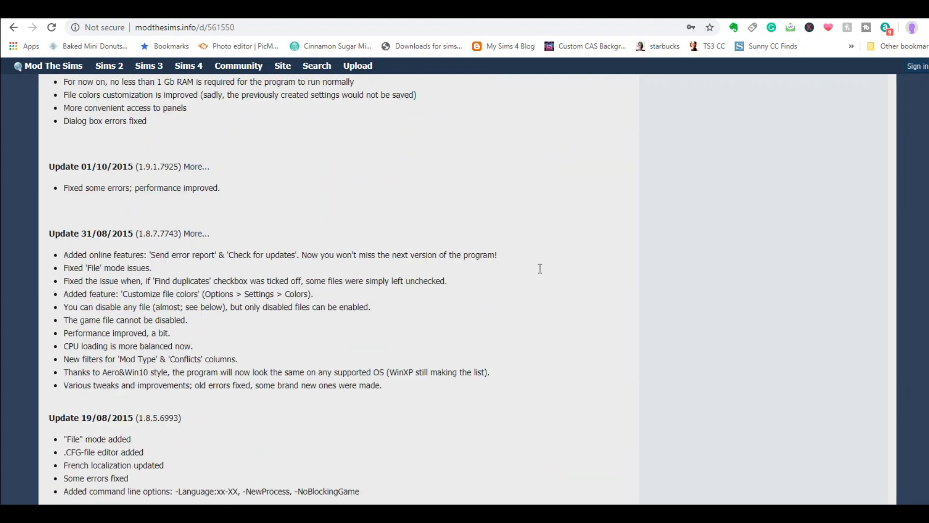
scroll(540, 268, "up", 12)
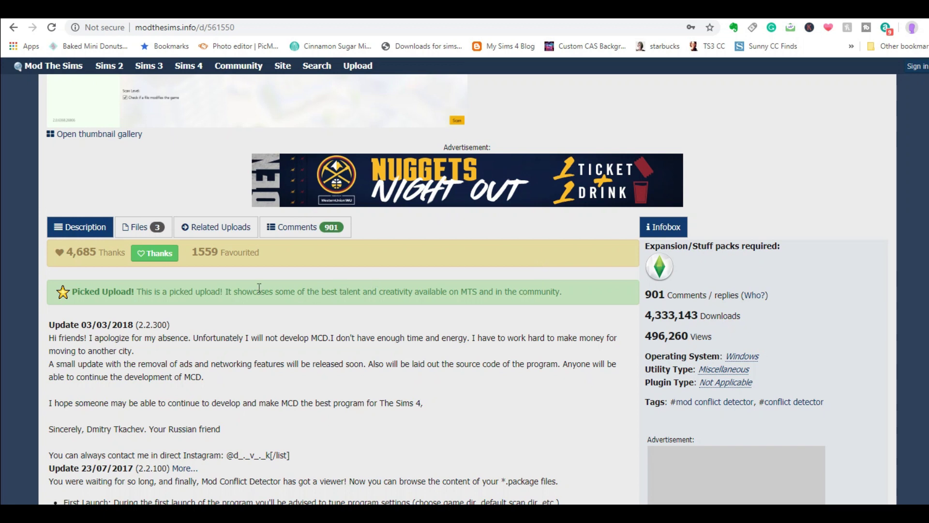
left_click(143, 230)
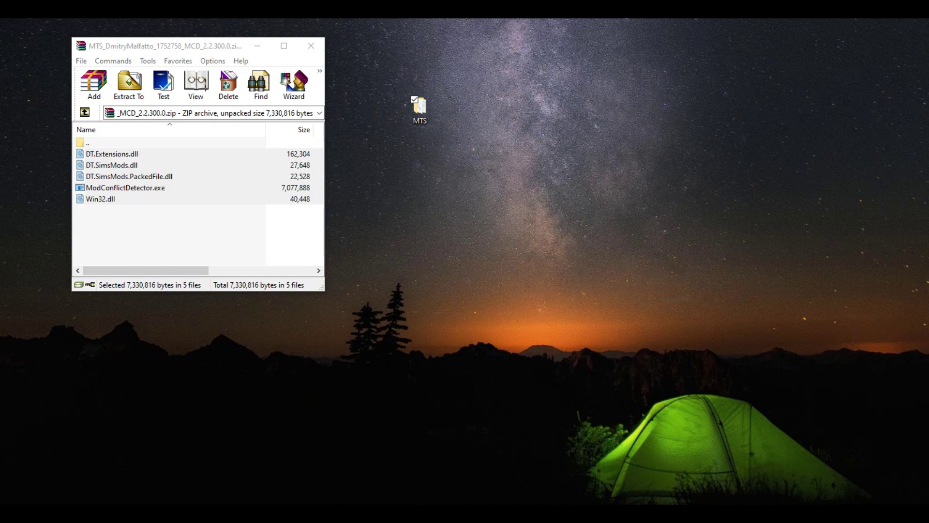
- Return to the Mod The Sims download page in the browser and review the Mod Conflict Detector's file list and description
left_click(270, 462)
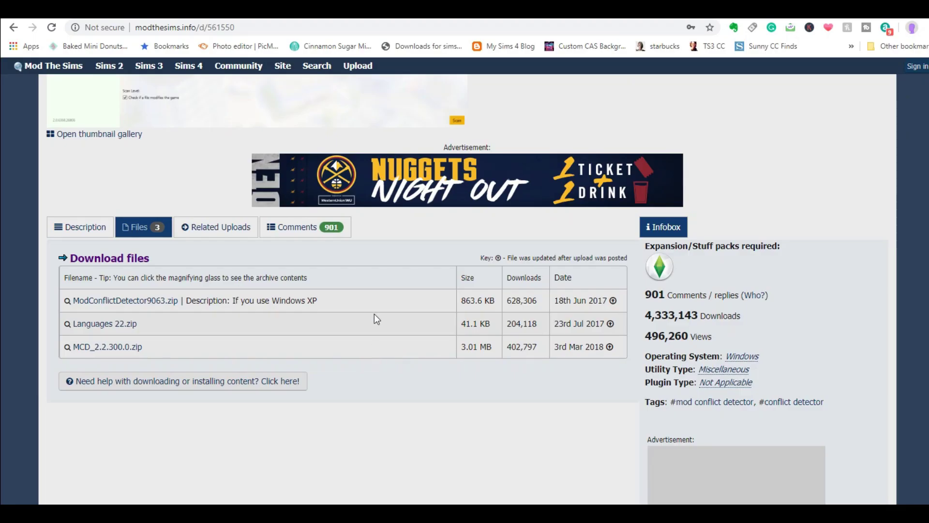
scroll(353, 292, "down", 5)
scroll(347, 300, "up", 4)
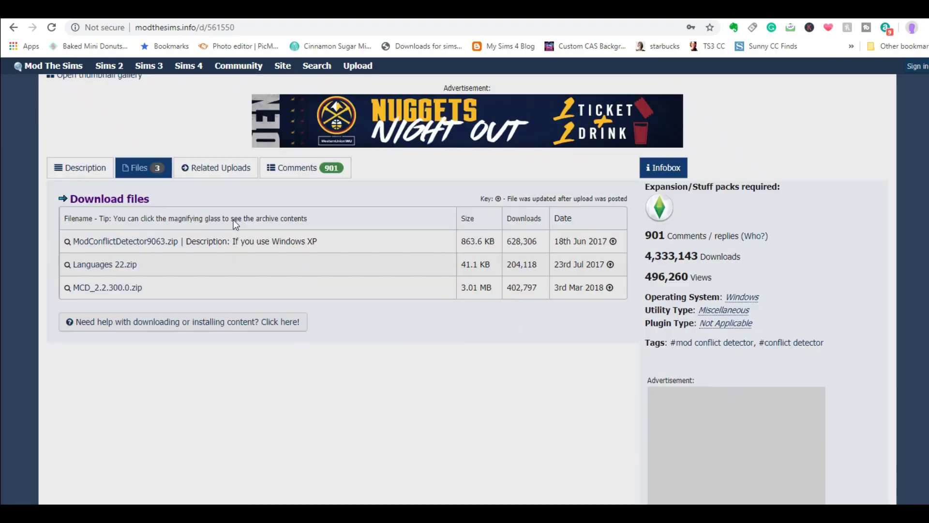
left_click(86, 175)
scroll(394, 247, "down", 5)
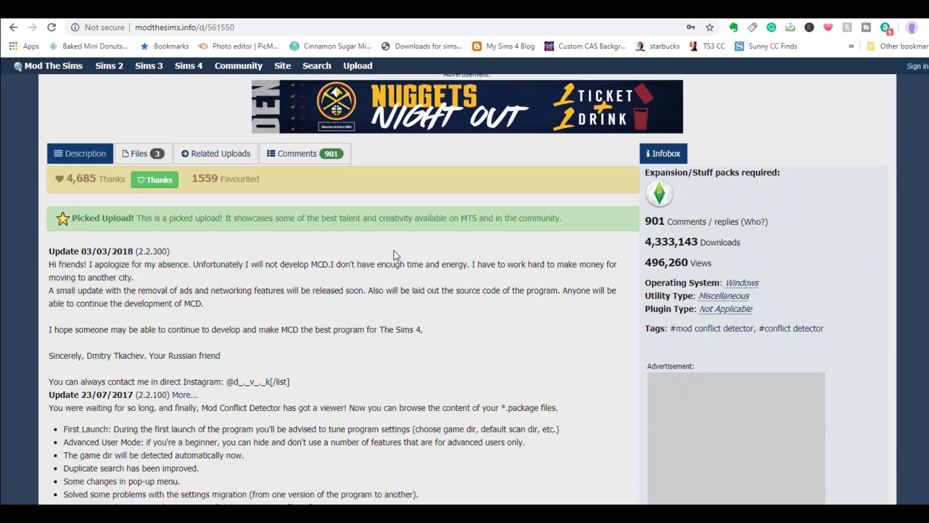
scroll(408, 262, "down", 10)
scroll(409, 262, "up", 1)
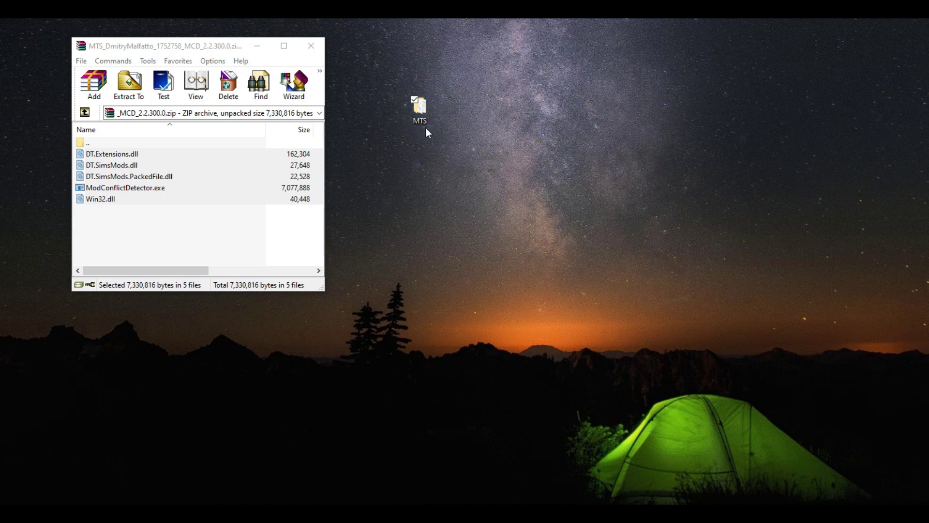
- Deselect the files in the MCD_2.2.300.0.zip archive and open the MTS folder on the desktop
mouse_move(425, 127)
left_mouse_down()
mouse_move(292, 222)
mouse_move(194, 226)
mouse_move(150, 158)
mouse_move(417, 112)
left_mouse_up()
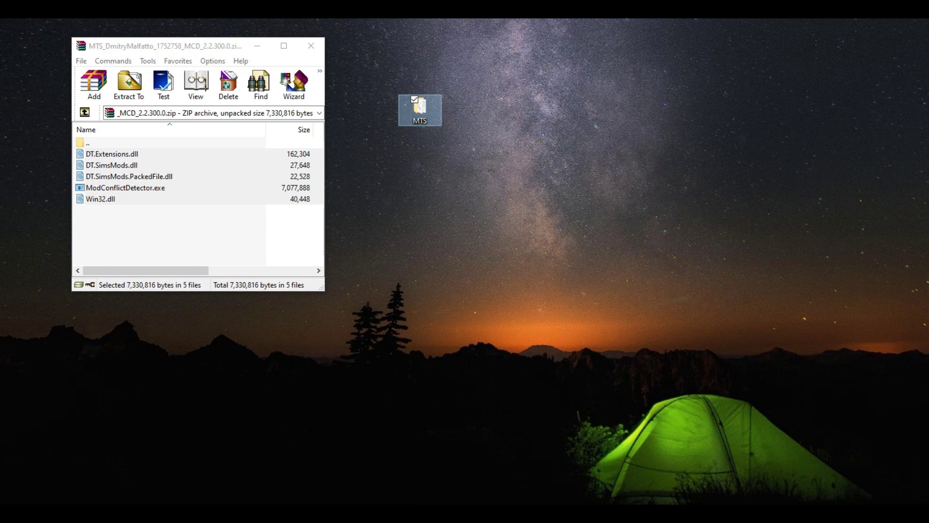
left_click_drag(233, 70, 207, 178)
left_click_drag(95, 218, 161, 231)
left_click(215, 227)
left_click(424, 118)
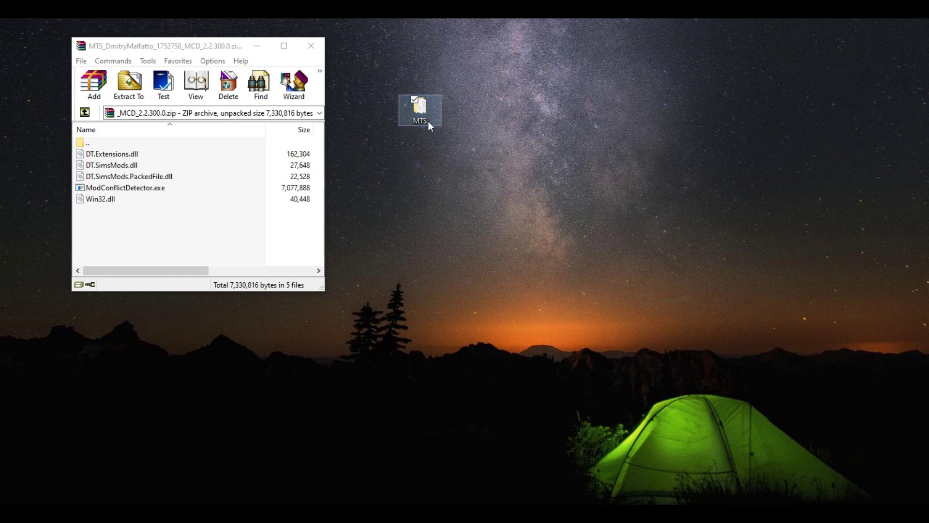
double_click(427, 121)
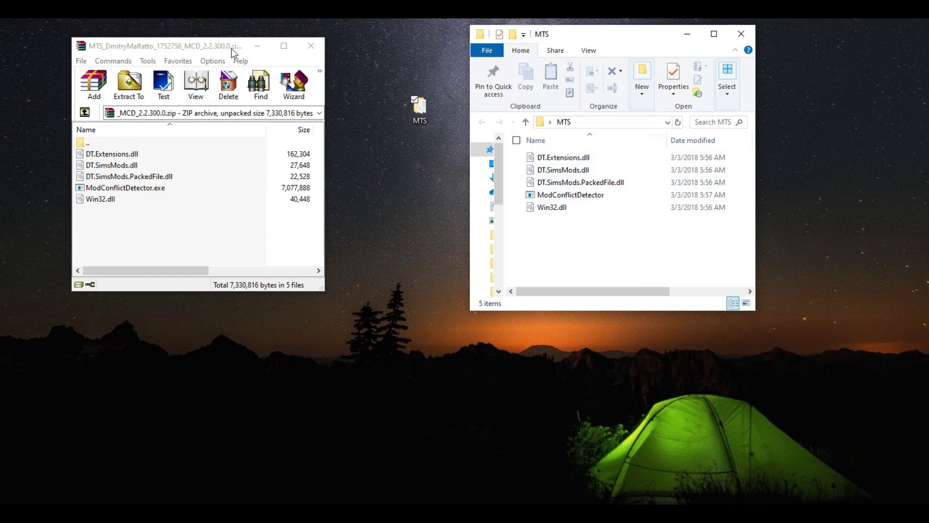
- Close the zip archive window and the MTS folder window
left_click_drag(232, 49, 276, 38)
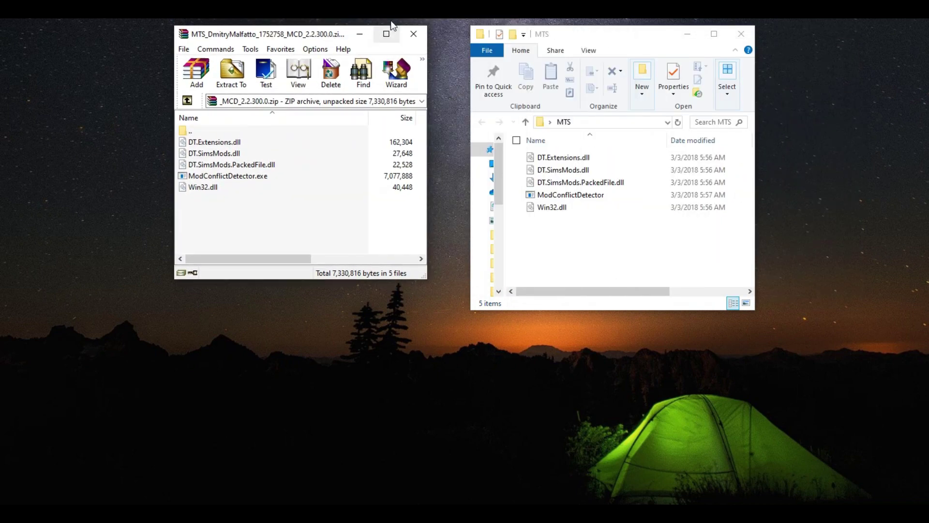
left_click(415, 33)
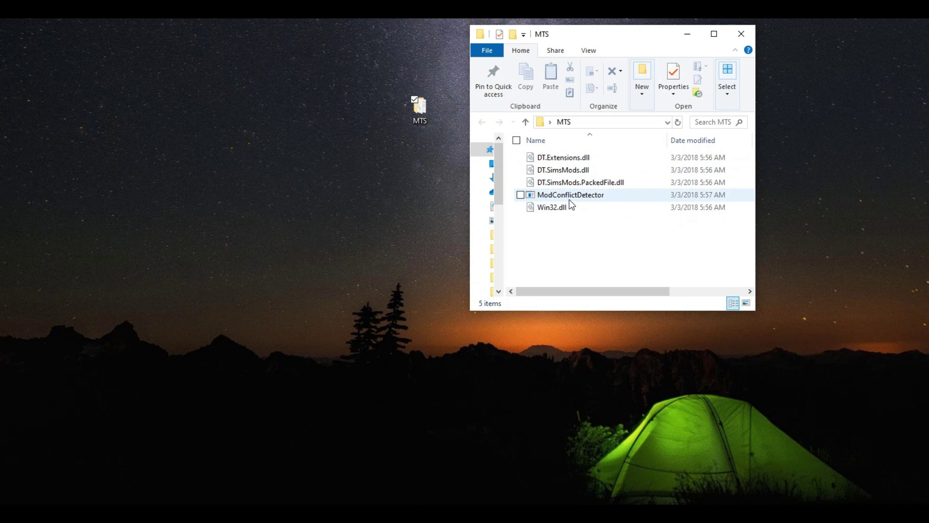
mouse_move(588, 198)
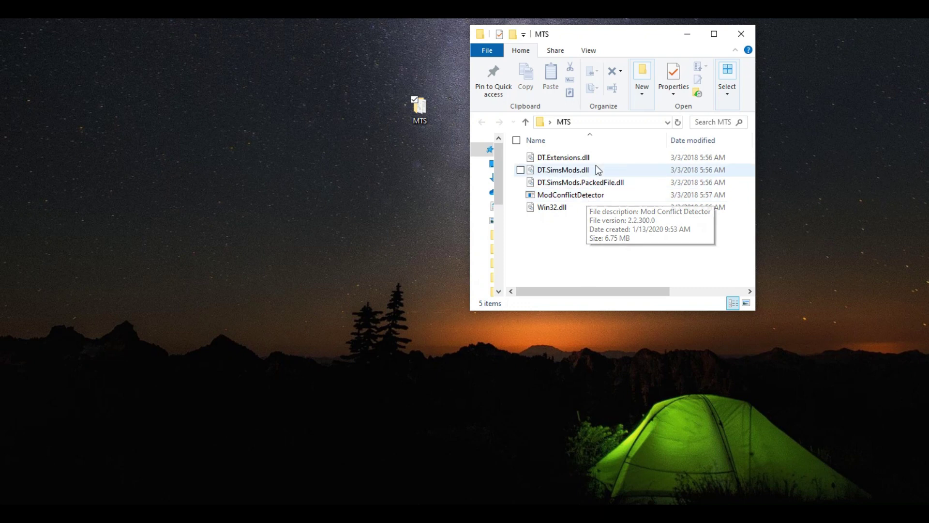
left_click(744, 41)
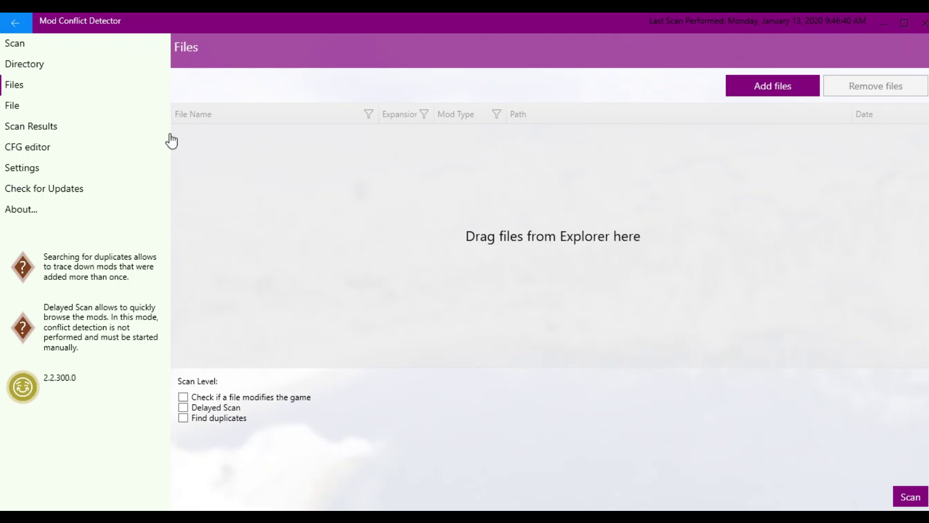
- Open Mod Conflict Detector's settings and turn on the Enable debug option, keeping the main theme color as it is
left_click(89, 172)
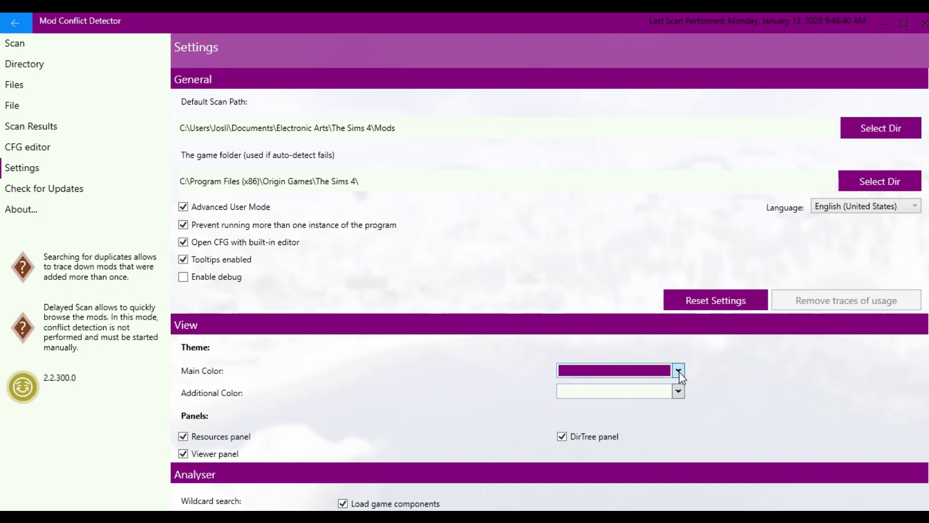
left_click(680, 372)
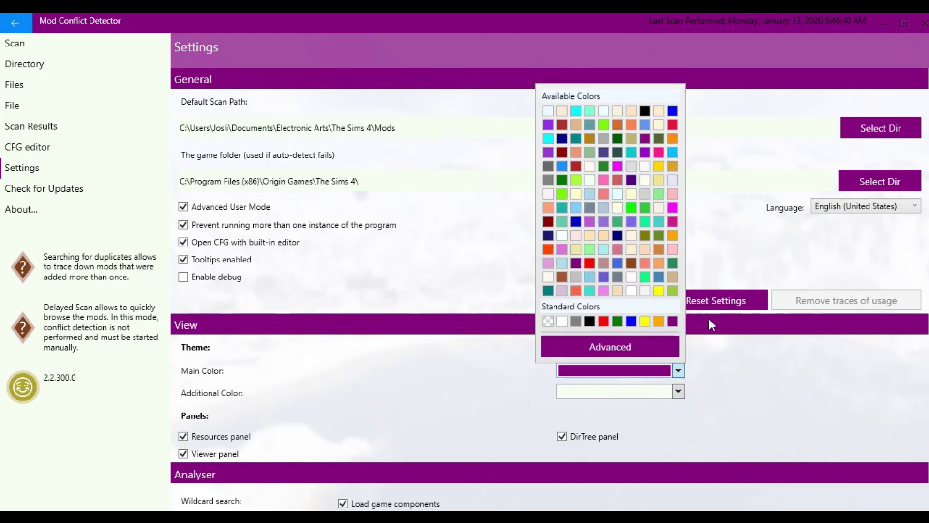
left_click(374, 44)
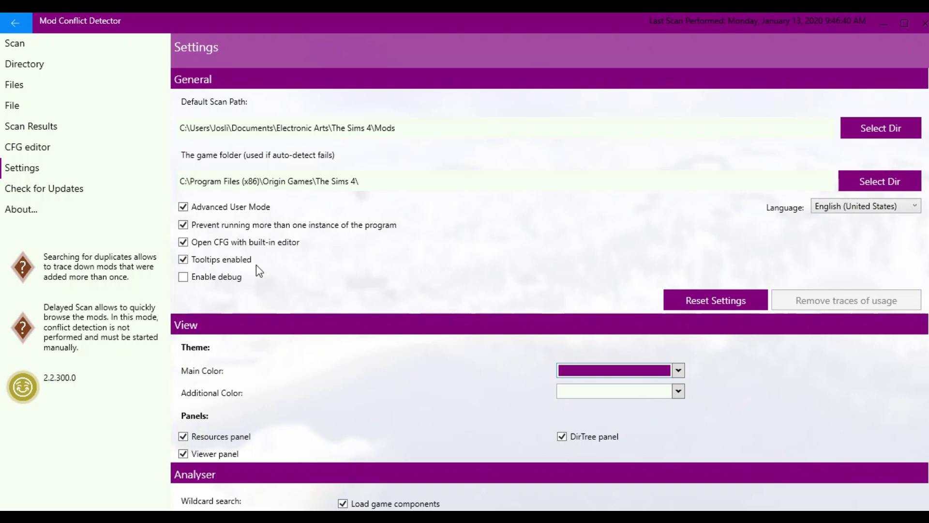
left_click(229, 280)
- Try a light steel blue as the additional theme color in the View settings
scroll(282, 294, "down", 1)
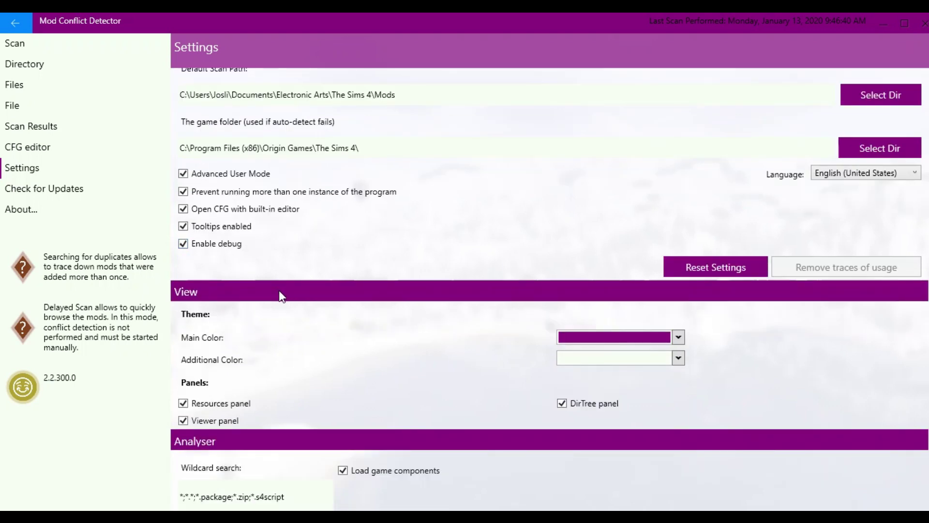
scroll(279, 291, "down", 2)
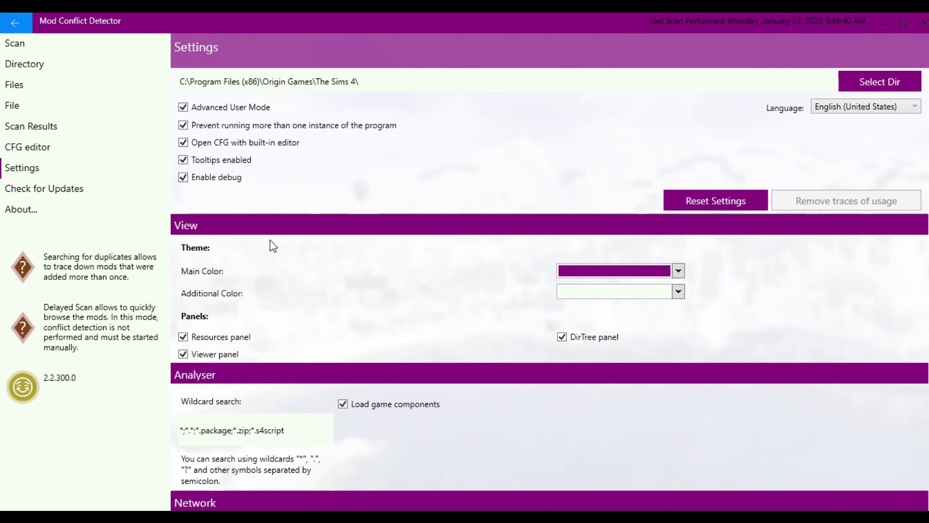
left_click(674, 292)
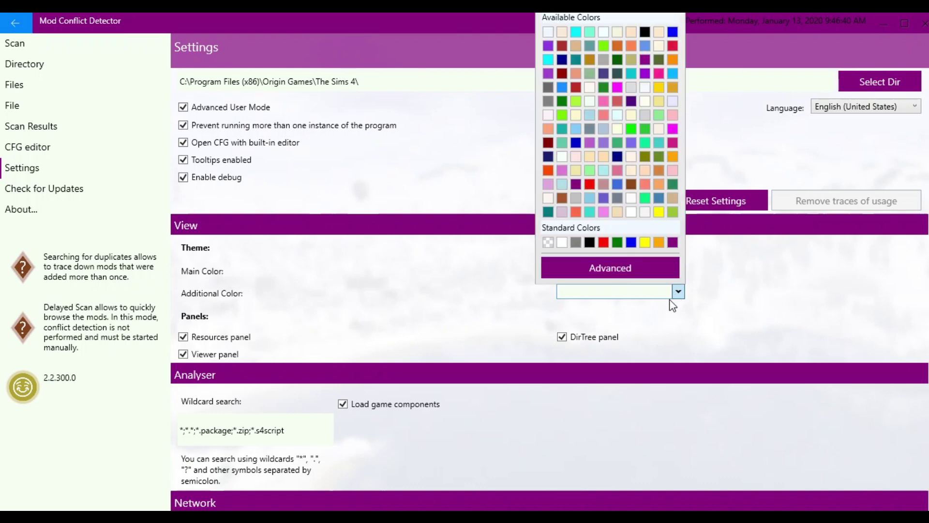
left_click(603, 129)
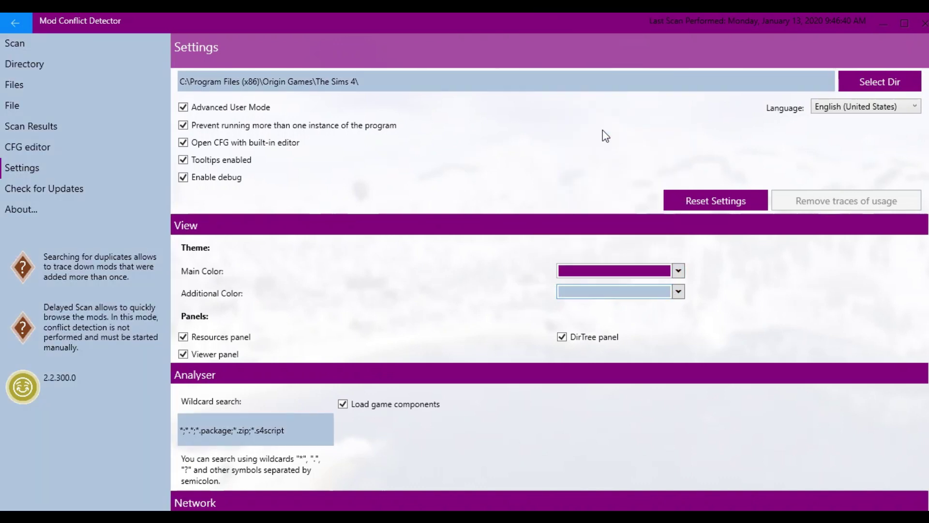
- Try khaki, yellow, turquoise, aquamarine and cyan as the additional theme color in the View settings
left_click(682, 290)
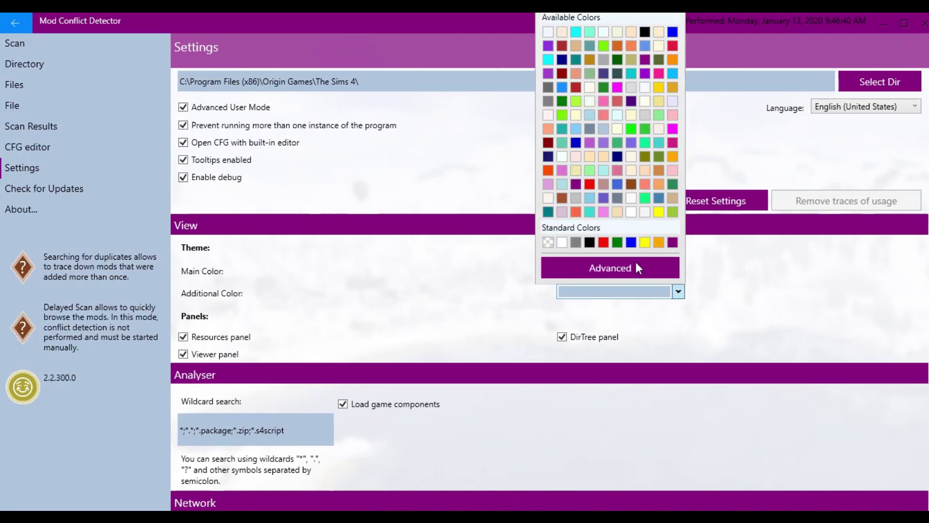
left_click(660, 104)
left_click(680, 293)
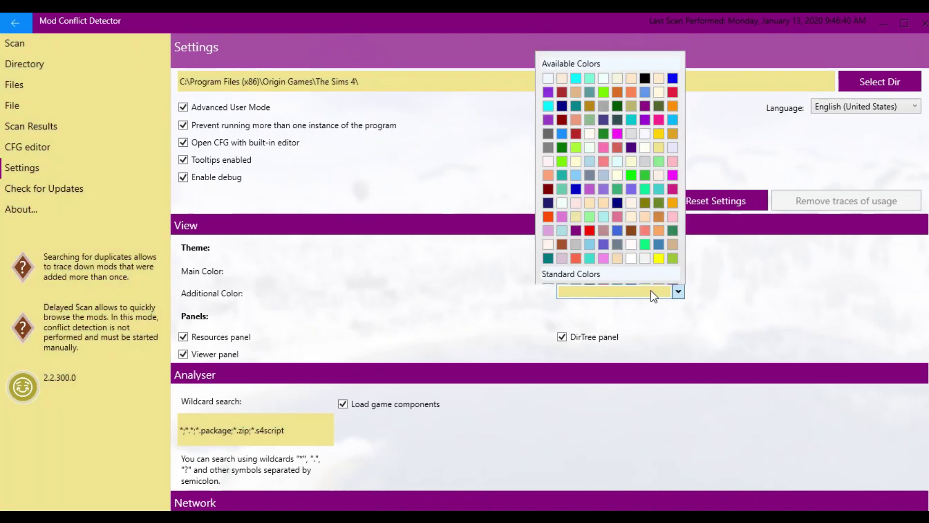
left_click(652, 240)
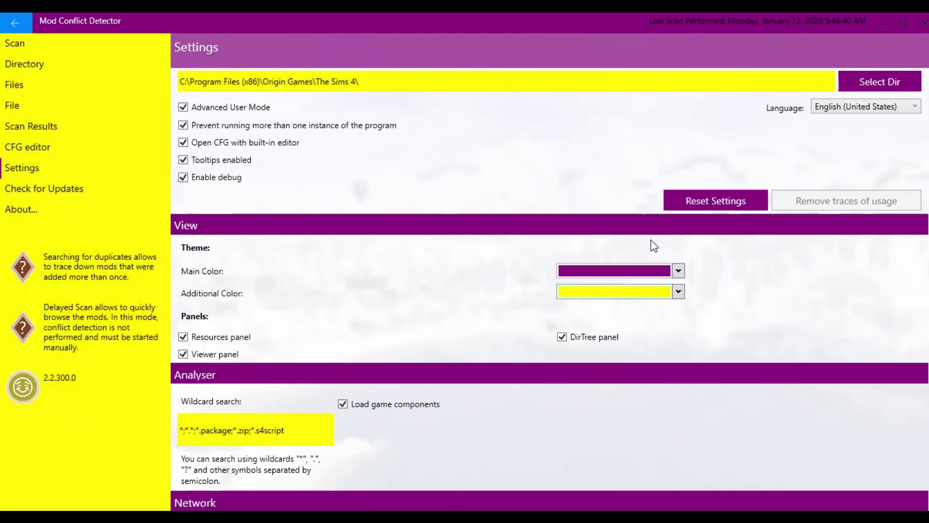
left_click(679, 292)
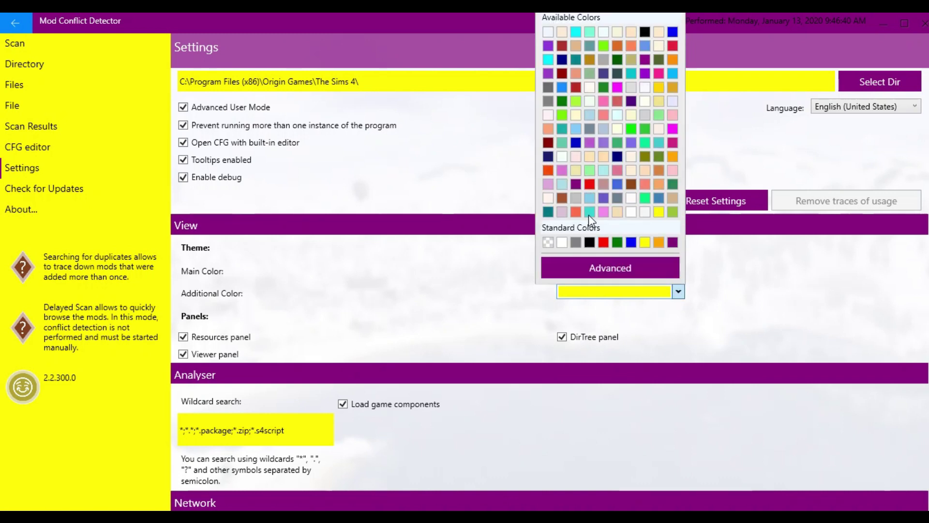
left_click(589, 215)
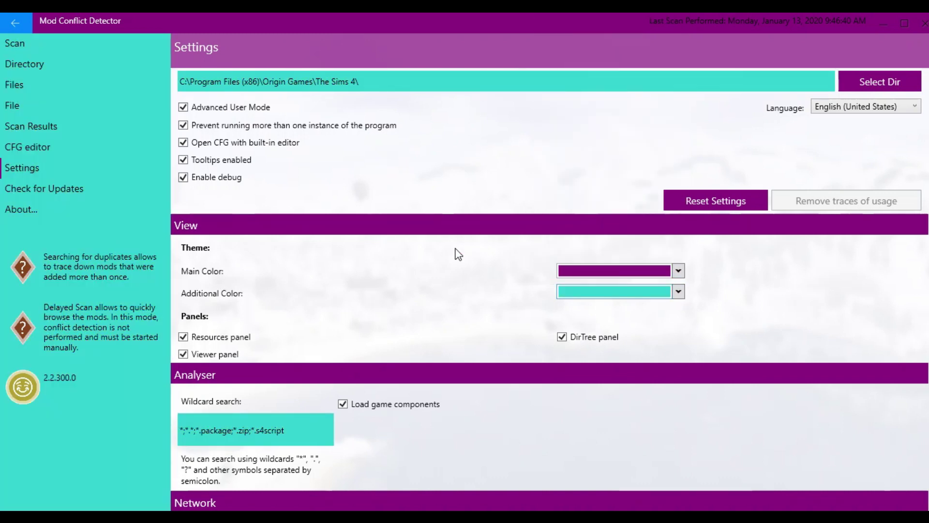
left_click(679, 292)
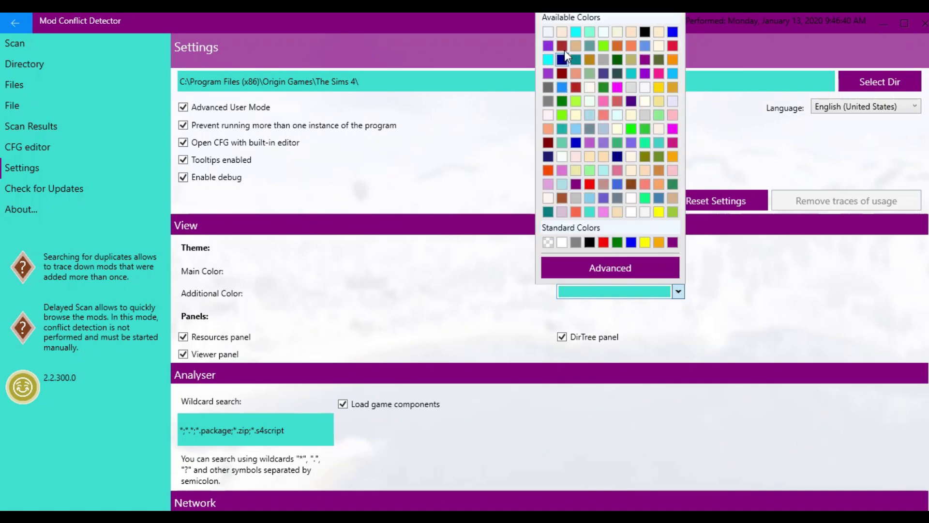
left_click(588, 32)
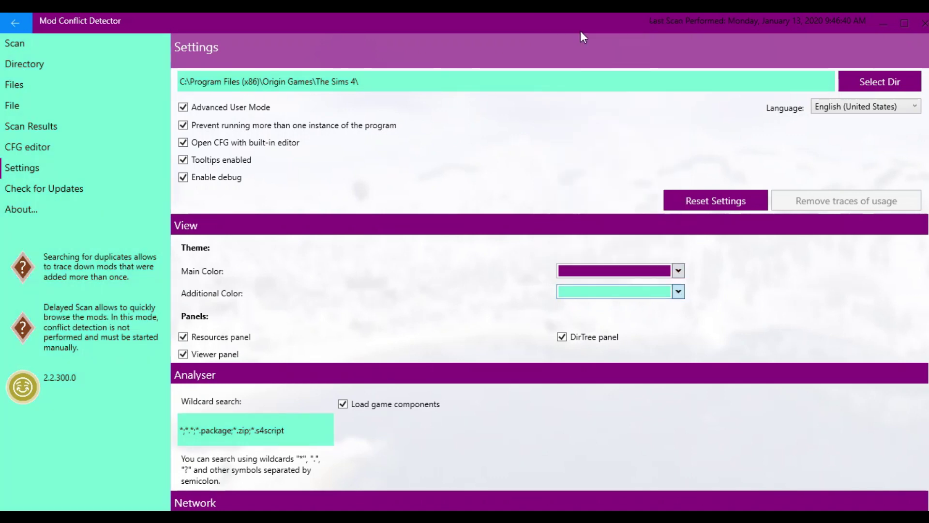
left_click(677, 292)
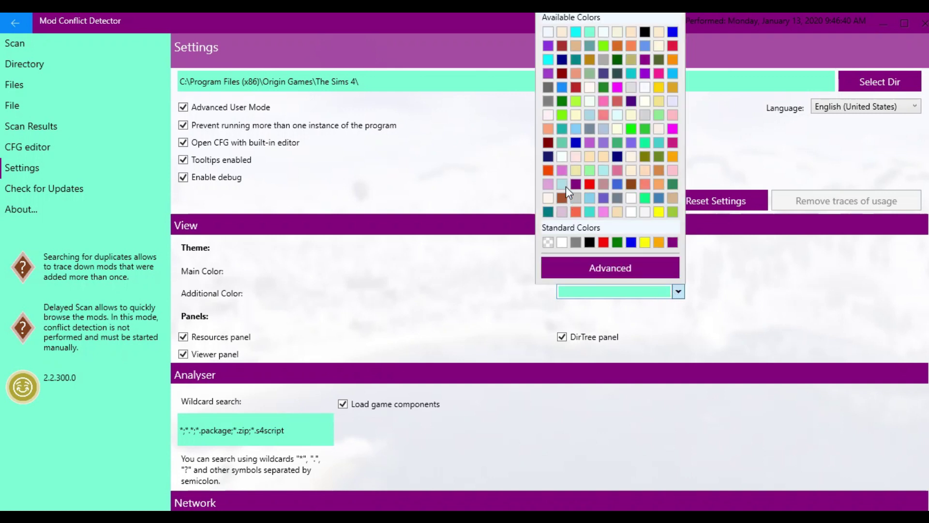
left_click(553, 60)
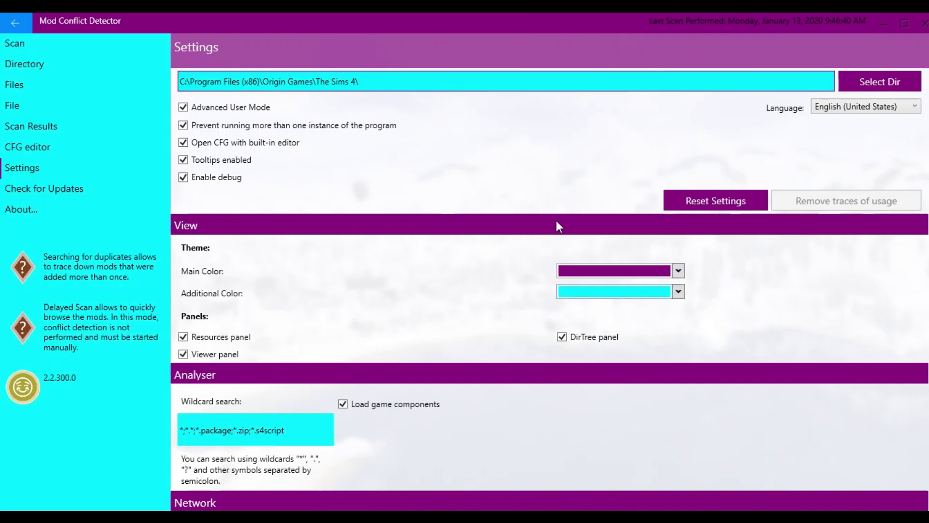
- Set the additional theme color to turquoise
left_click(678, 292)
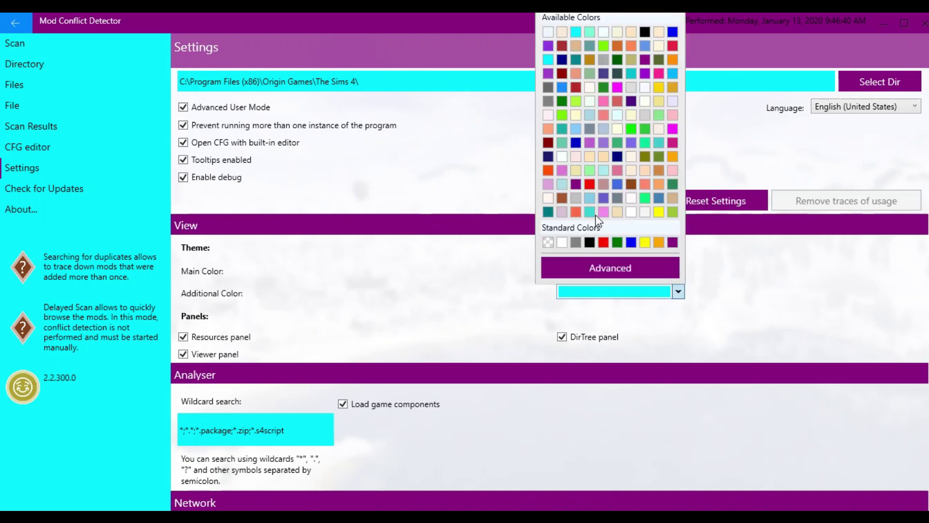
left_click(589, 211)
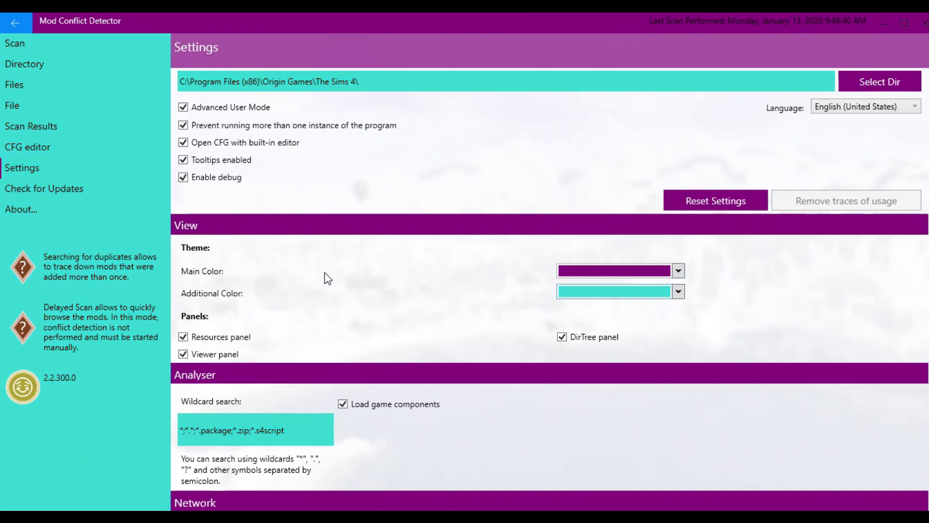
- Review the Panels, Analyser, Network and Debug settings, including the mask for searching game files
scroll(267, 357, "down", 3)
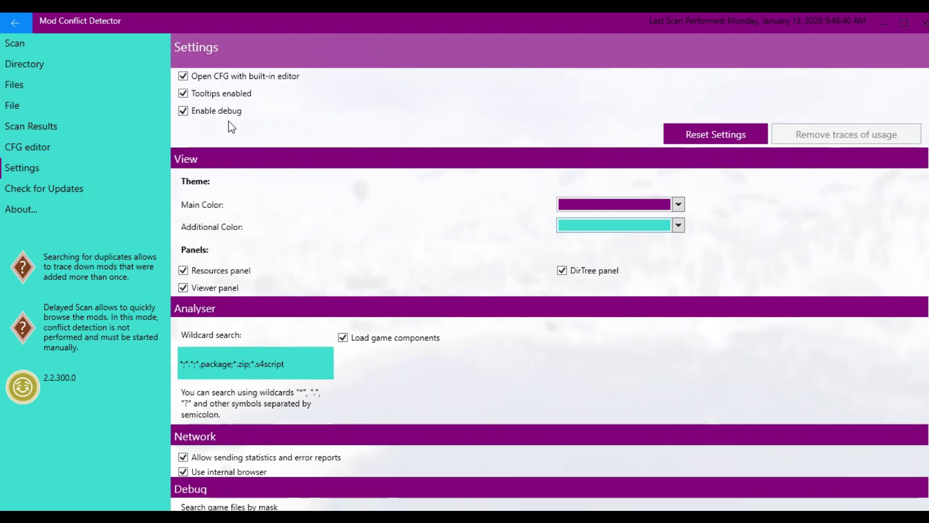
scroll(258, 278, "down", 3)
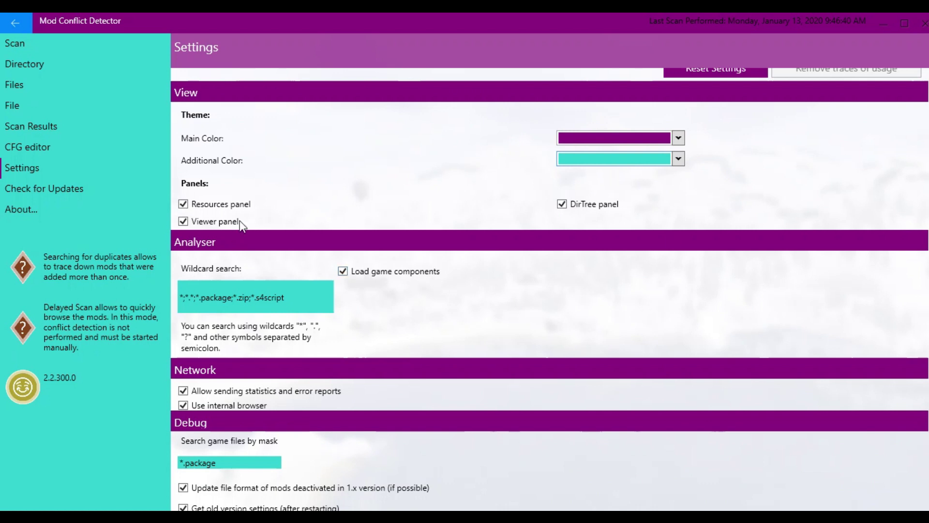
scroll(300, 319, "down", 1)
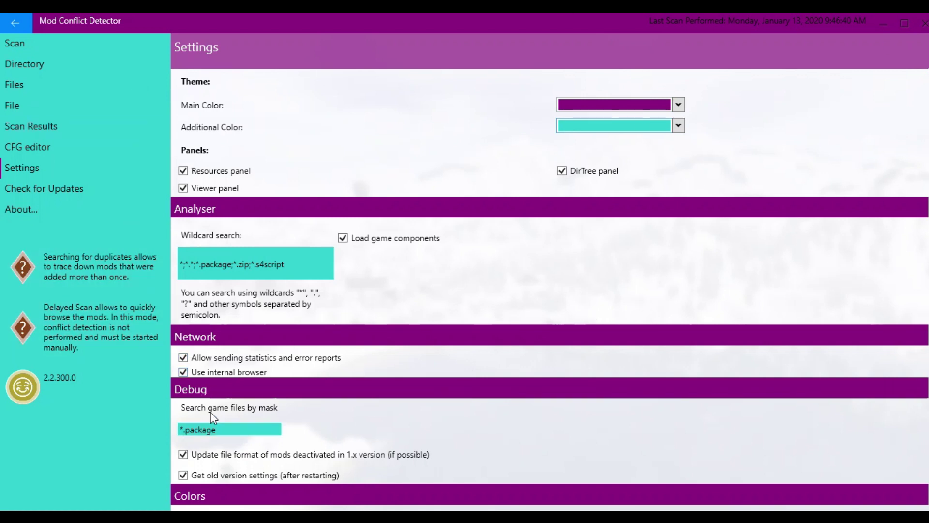
left_click(218, 429)
left_click_drag(184, 429, 290, 436)
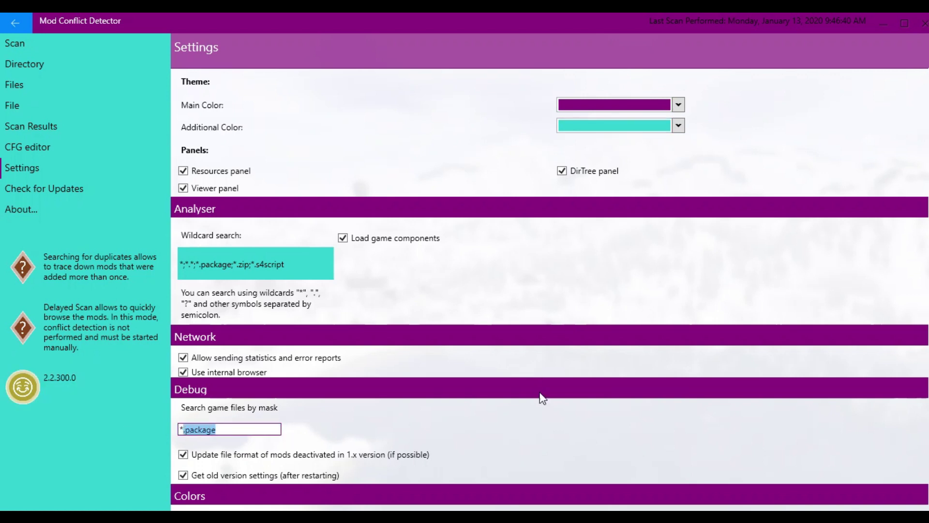
scroll(333, 320, "down", 2)
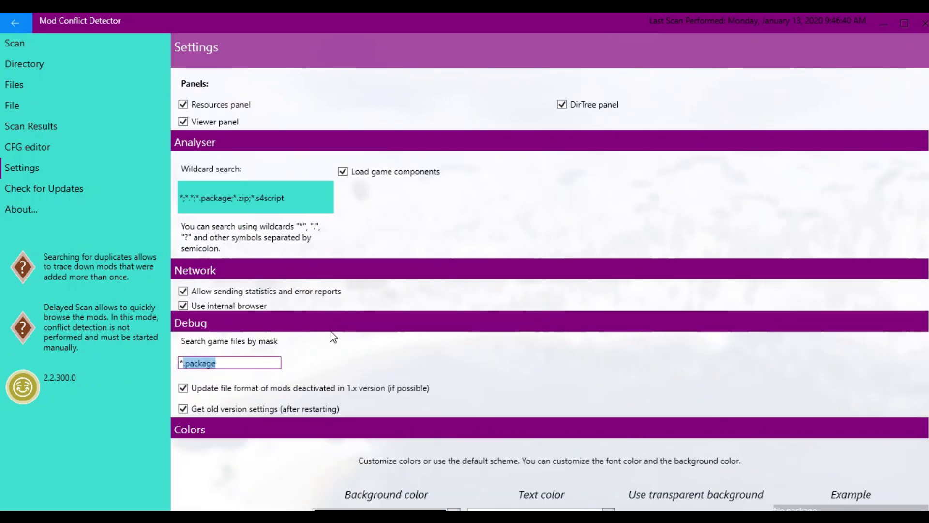
scroll(333, 337, "down", 2)
scroll(334, 285, "down", 2)
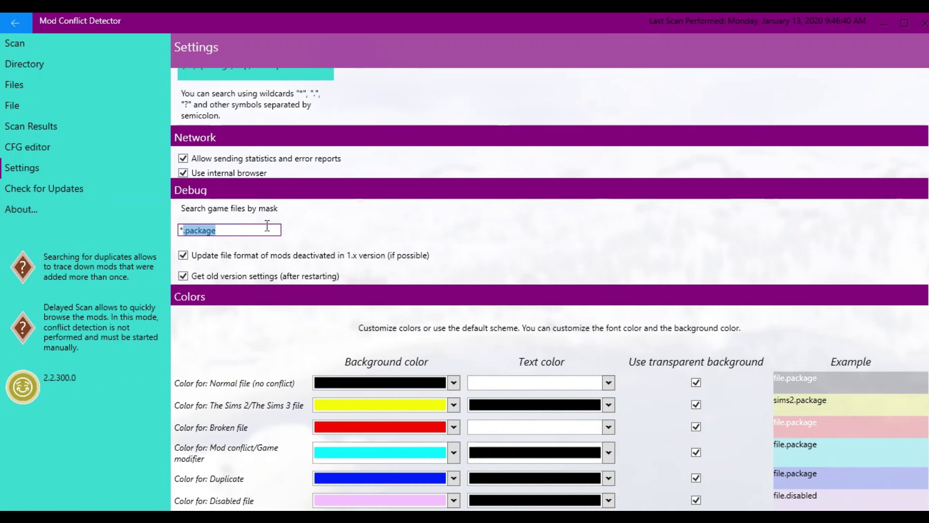
left_click(245, 230)
- Examine the Colors settings and the background color choices for normal files without conflicts
scroll(572, 281, "down", 3)
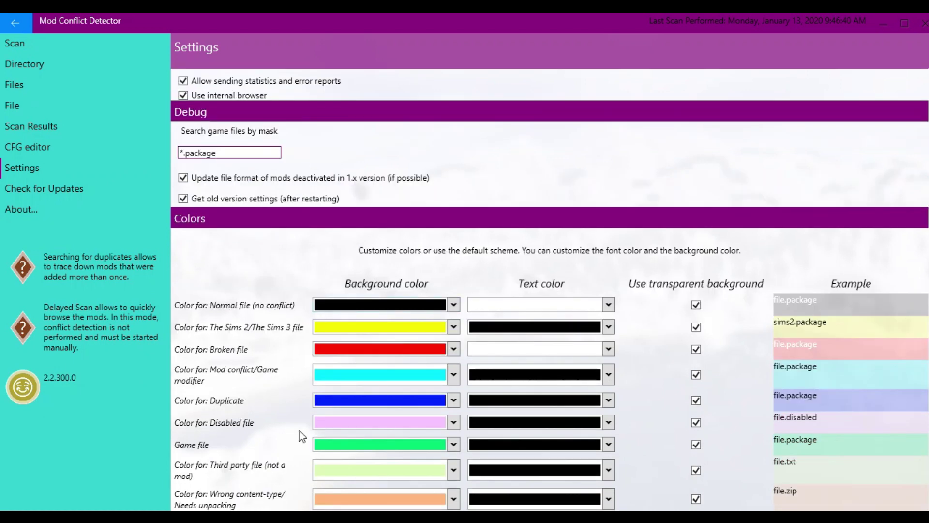
left_click(454, 305)
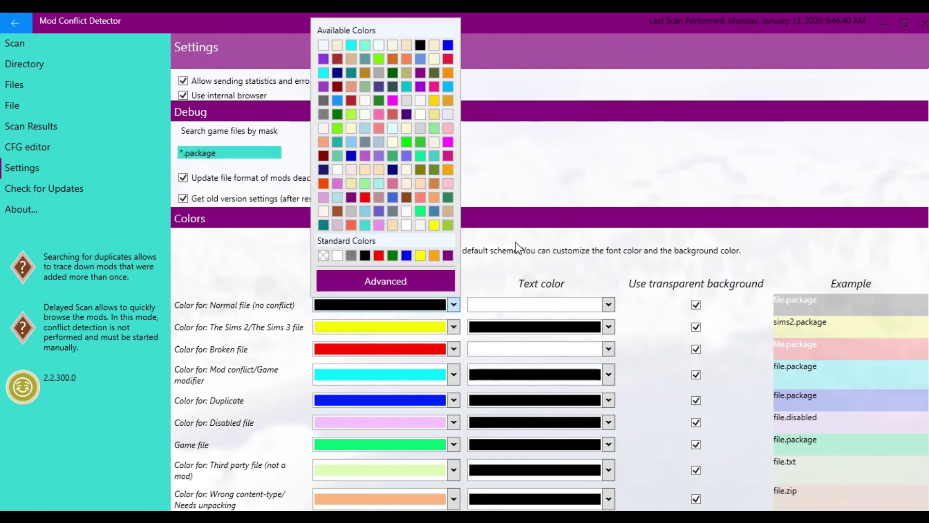
left_click(477, 281)
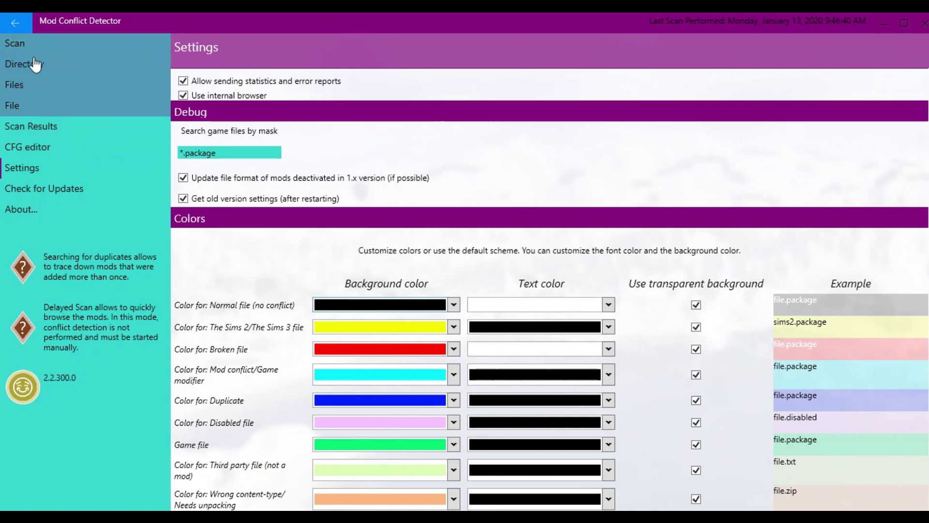
- Open the Files scan page and enable Check if a file modifies the game and Find duplicates, leaving Delayed Scan off
left_click(90, 87)
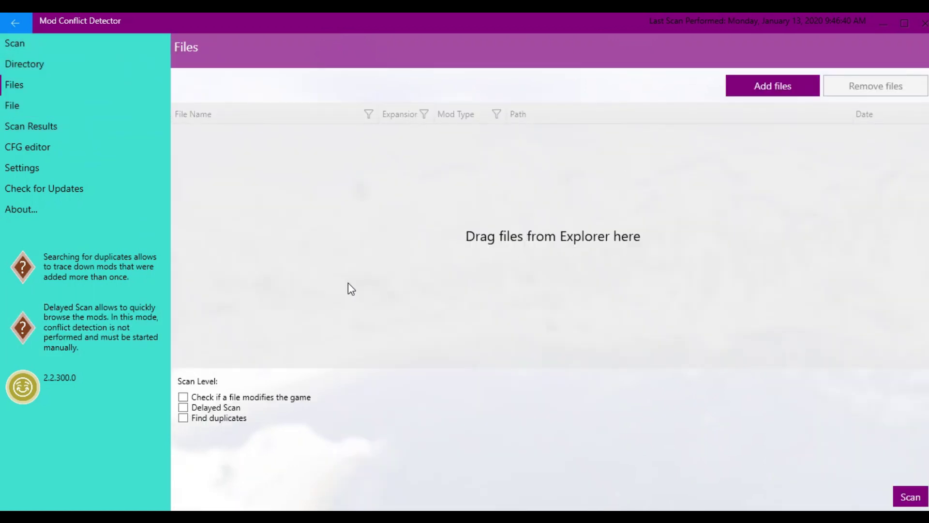
left_click(184, 398)
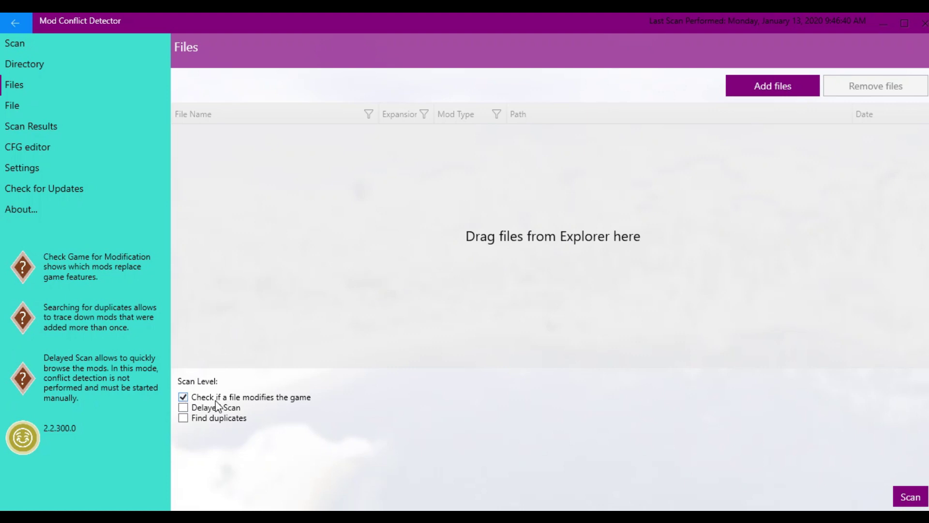
left_click(183, 409)
left_click(183, 408)
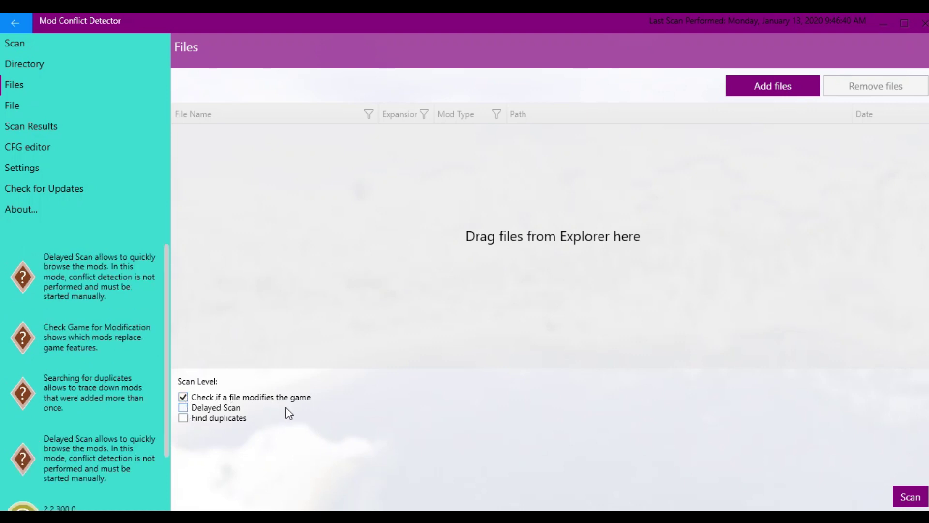
left_click(185, 419)
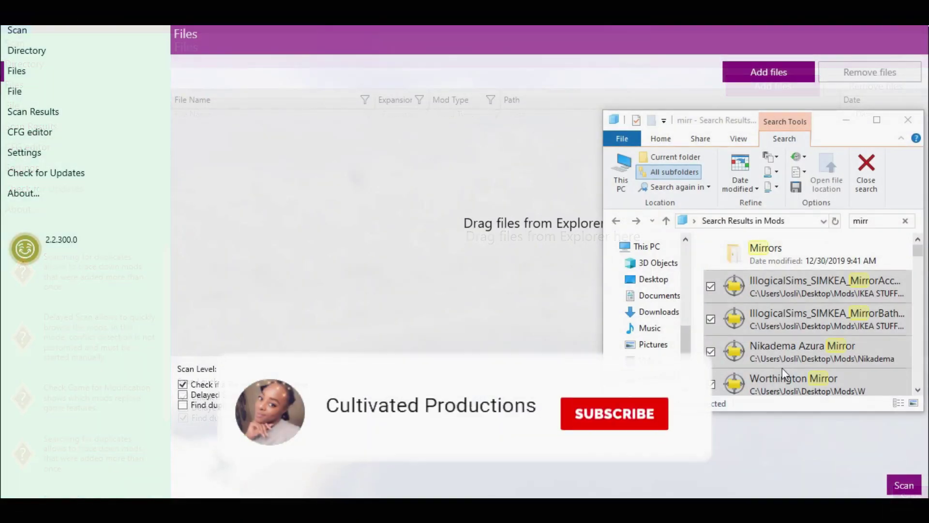
- Add the selected mirror package files from the Mods folder search results to the Files scan list and close the Explorer window
scroll(783, 358, "down", 3)
scroll(785, 333, "down", 5)
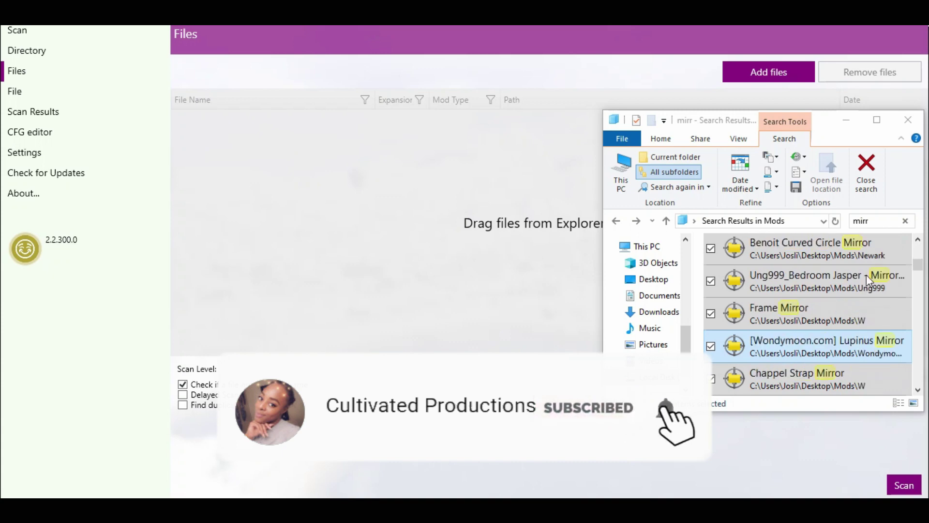
scroll(912, 322, "down", 10)
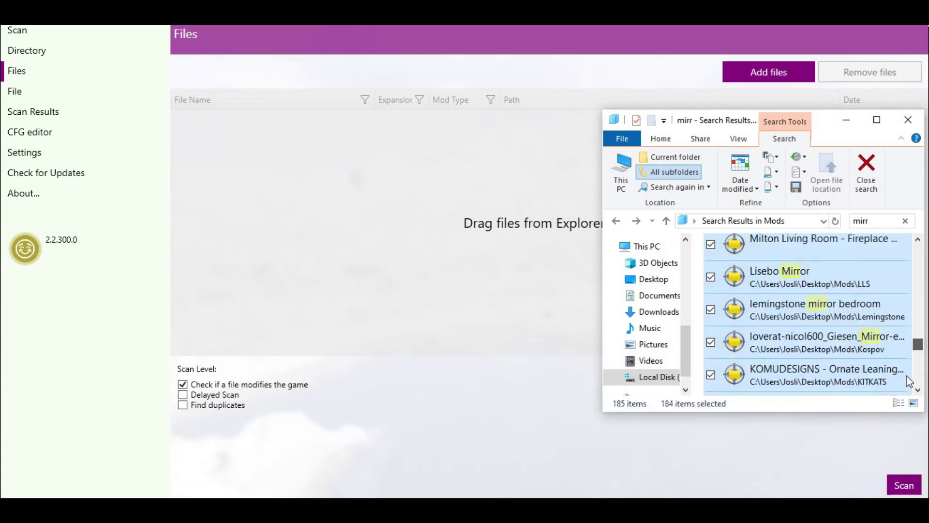
scroll(915, 342, "up", 4)
mouse_move(916, 263)
left_mouse_down()
mouse_move(918, 231)
mouse_move(899, 256)
left_mouse_up()
left_click_drag(808, 320, 429, 264)
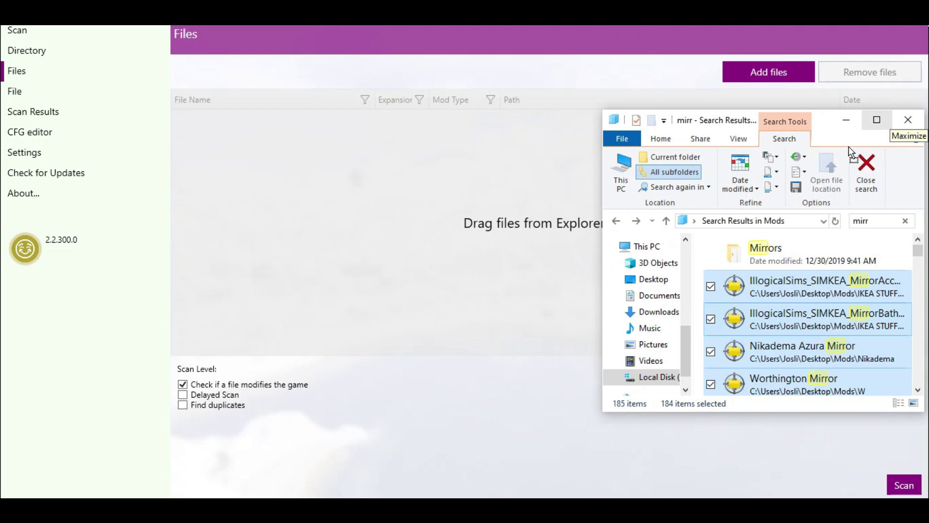
left_click(908, 120)
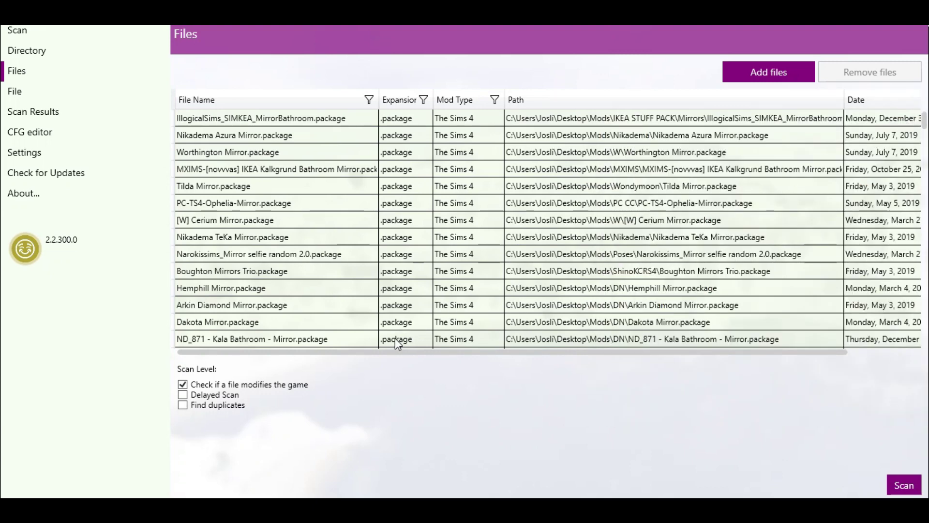
- Enable Find duplicates for the scan and look through the list of added mirror files
left_click(183, 405)
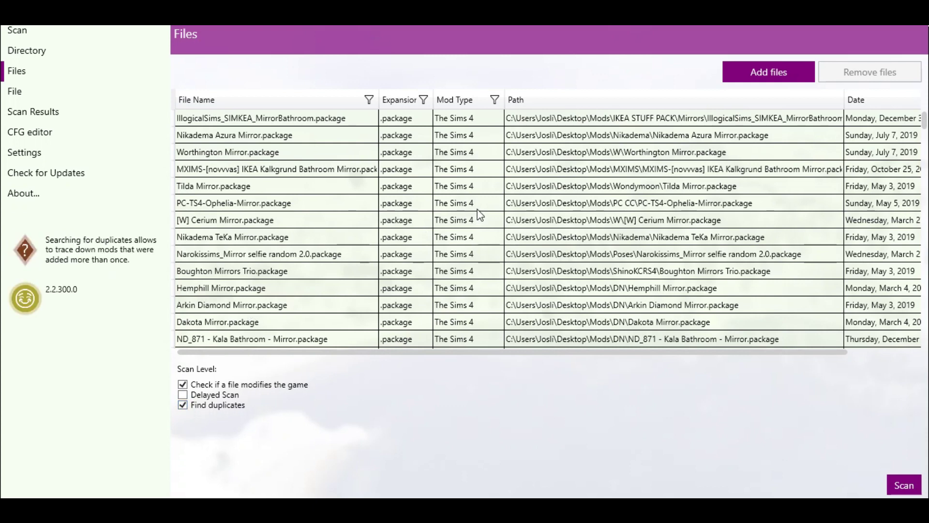
scroll(479, 213, "down", 10)
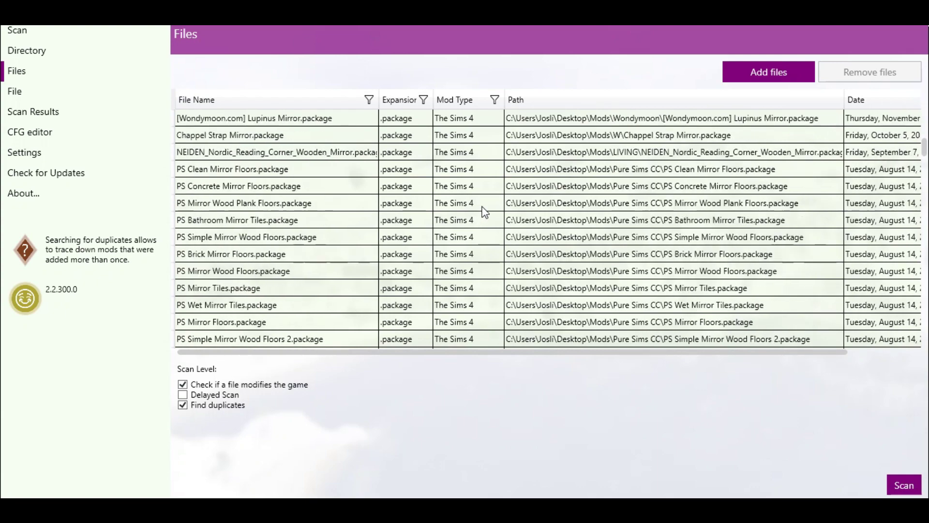
scroll(485, 211, "down", 15)
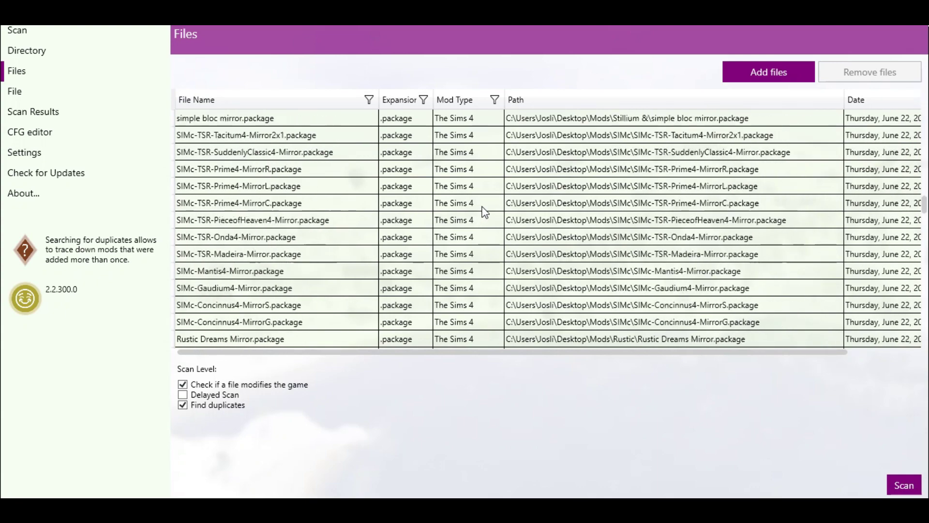
scroll(485, 211, "down", 15)
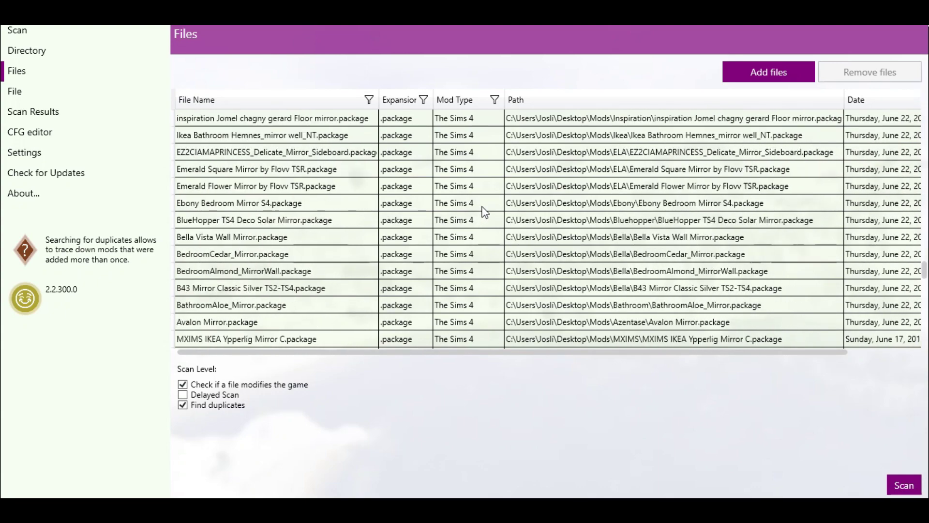
scroll(484, 212, "down", 12)
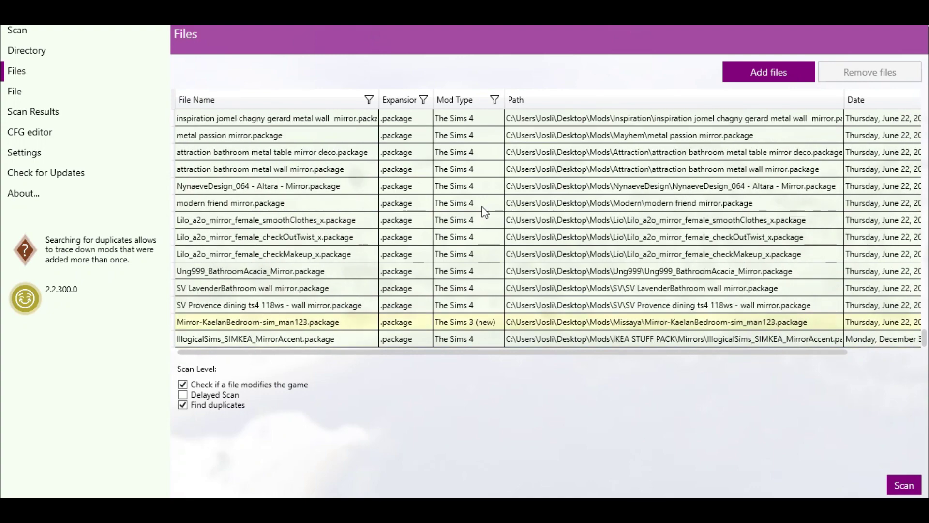
scroll(485, 212, "up", 10)
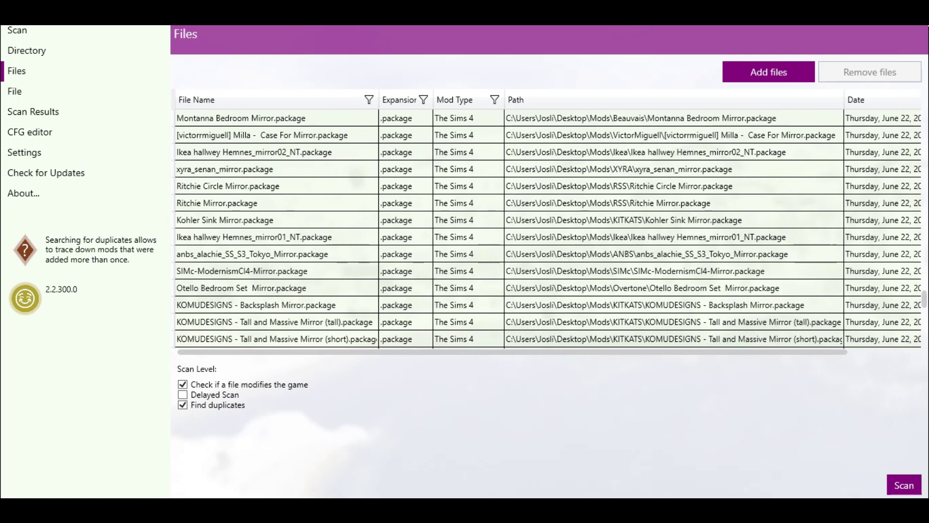
left_click_drag(926, 310, 925, 120)
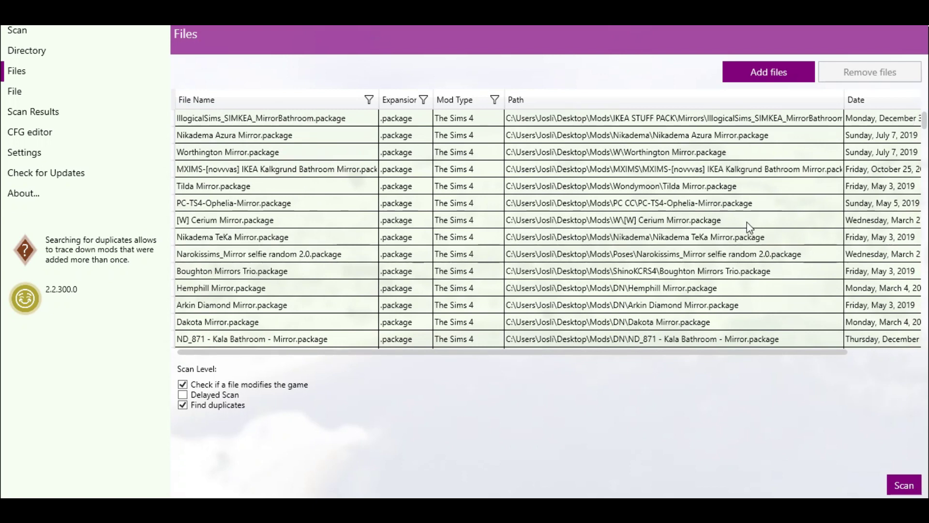
- Scan the added mirror files, and delete the second Has Duplicates entry, Eiffel Mirrors.package, with the game-modifier and mod-conflict packages down to Lisebo Mirror.package
left_click(911, 486)
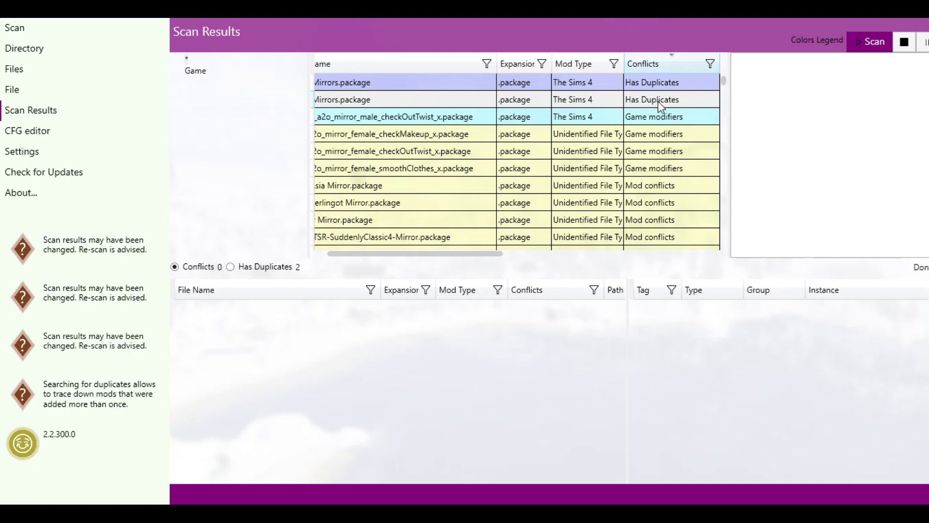
left_click(661, 100)
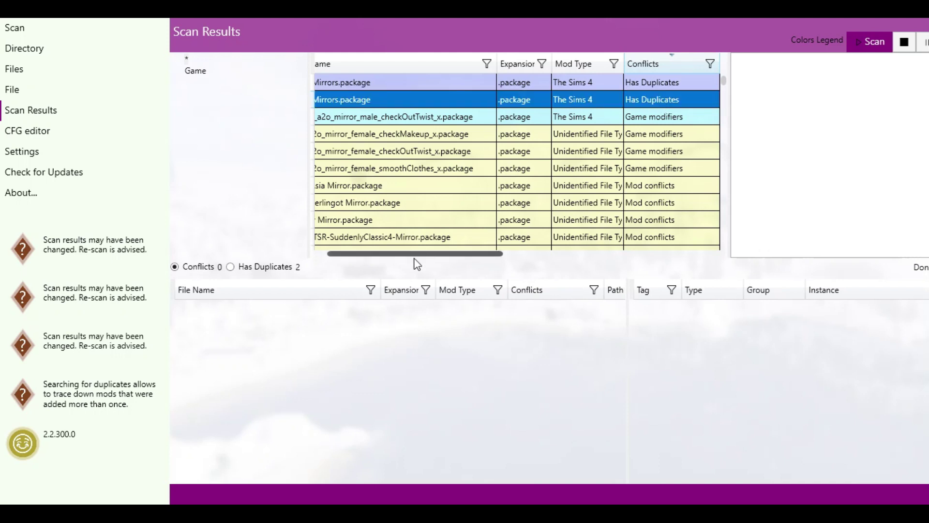
left_click_drag(414, 254, 350, 253)
left_click_drag(451, 101, 449, 216)
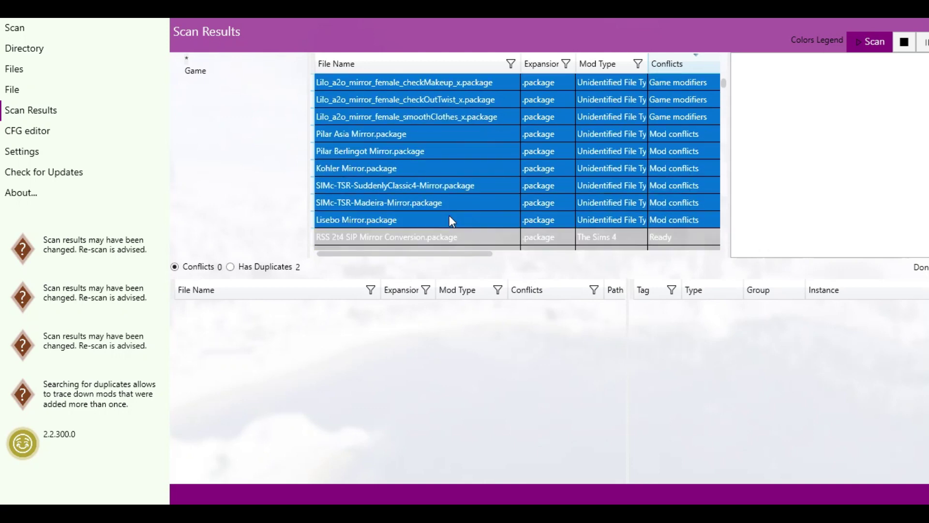
right_click(676, 126)
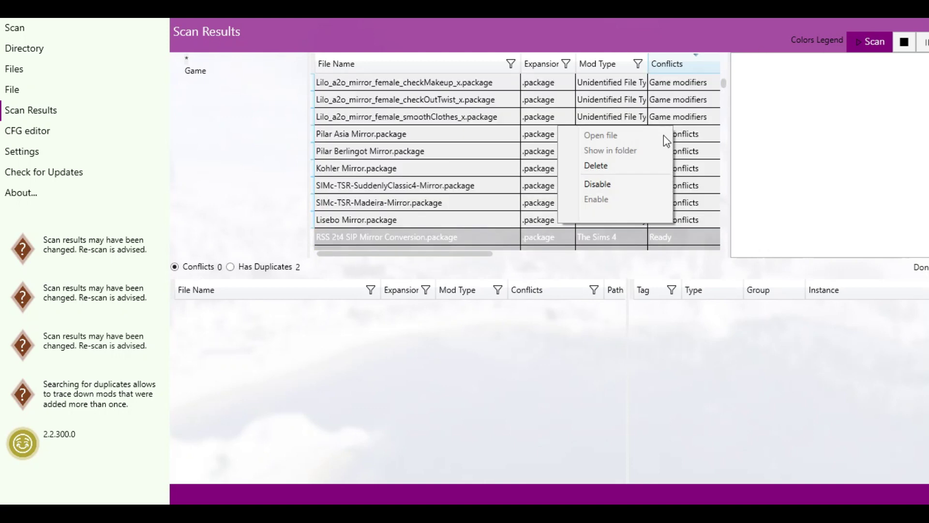
key("Delete")
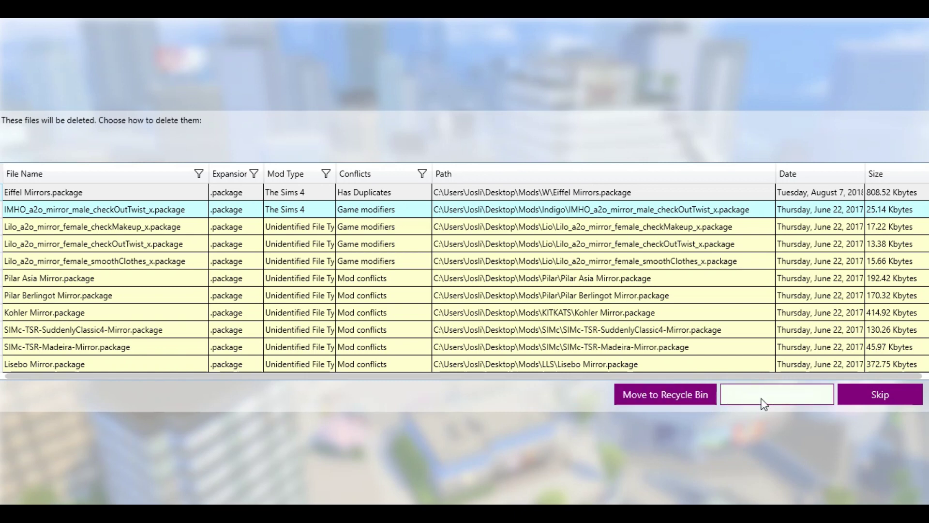
left_click(763, 402)
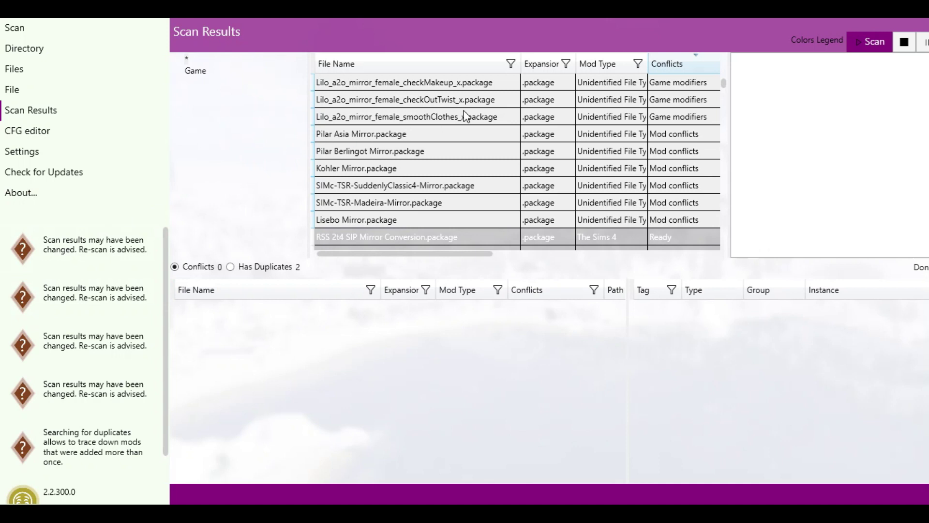
- Switch to the Mods folder in File Explorer, open its SIMc subfolder and search it for "rust"
key("alt+Tab")
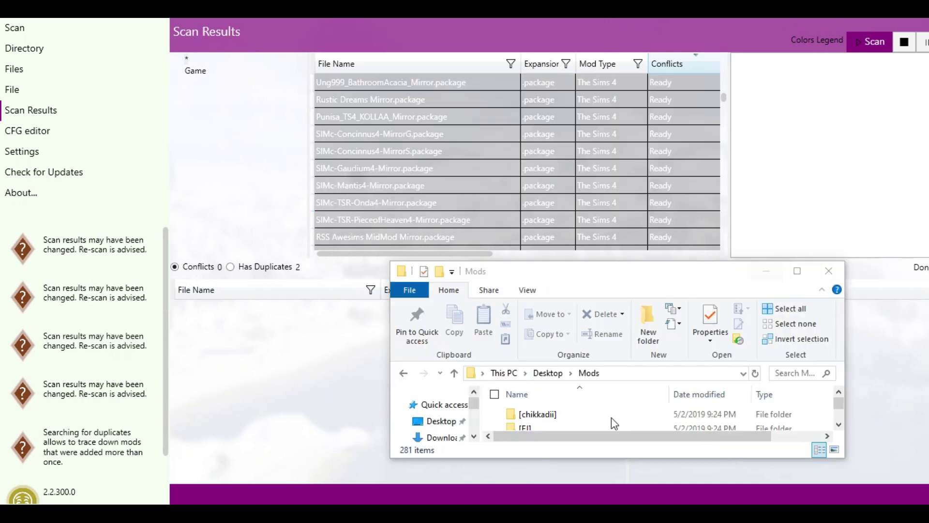
scroll(611, 417, "down", 3)
scroll(611, 416, "down", 8)
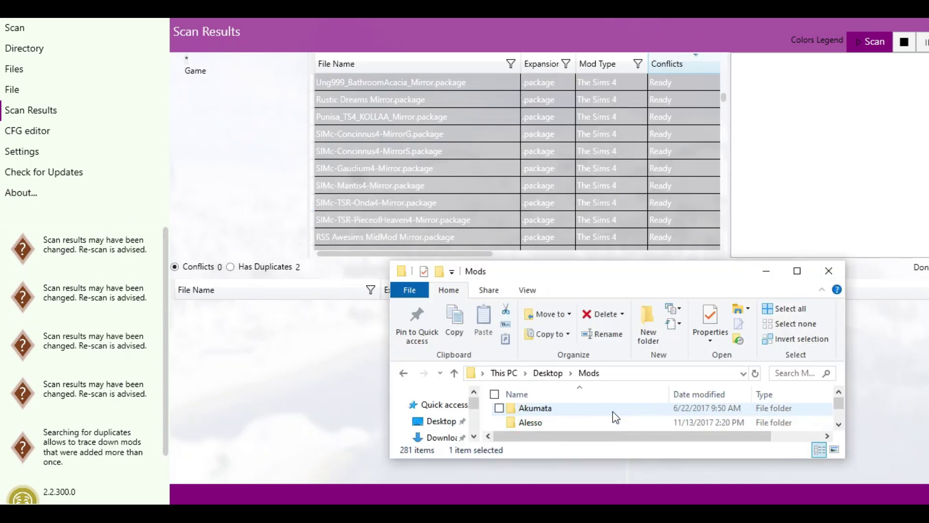
scroll(616, 417, "down", 8)
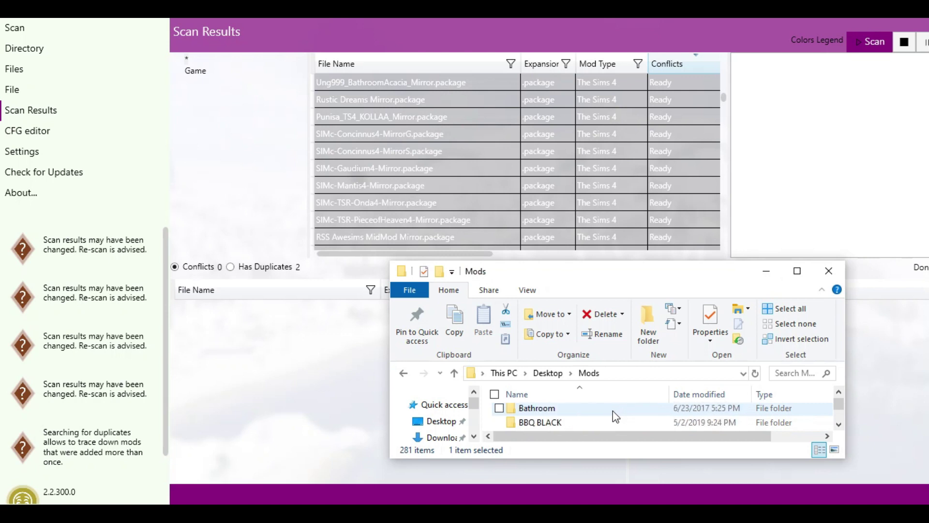
scroll(616, 416, "down", 8)
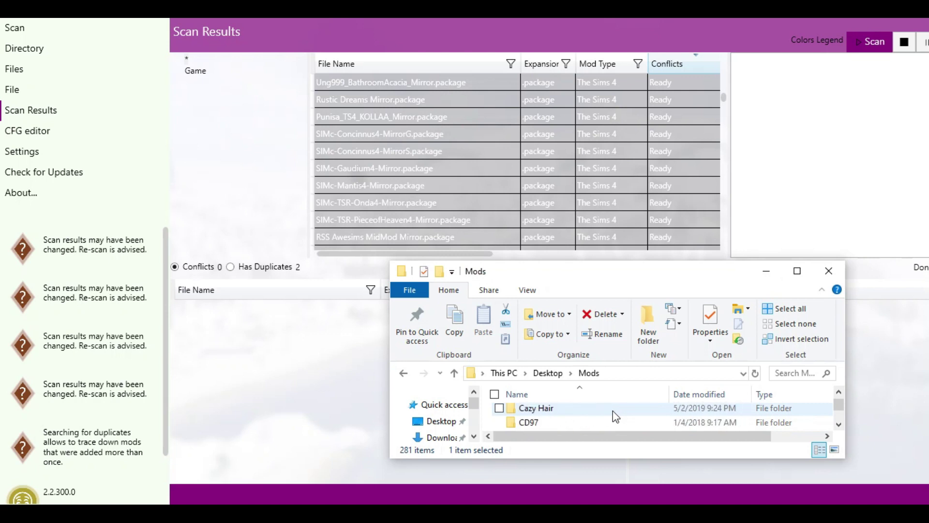
scroll(616, 416, "down", 8)
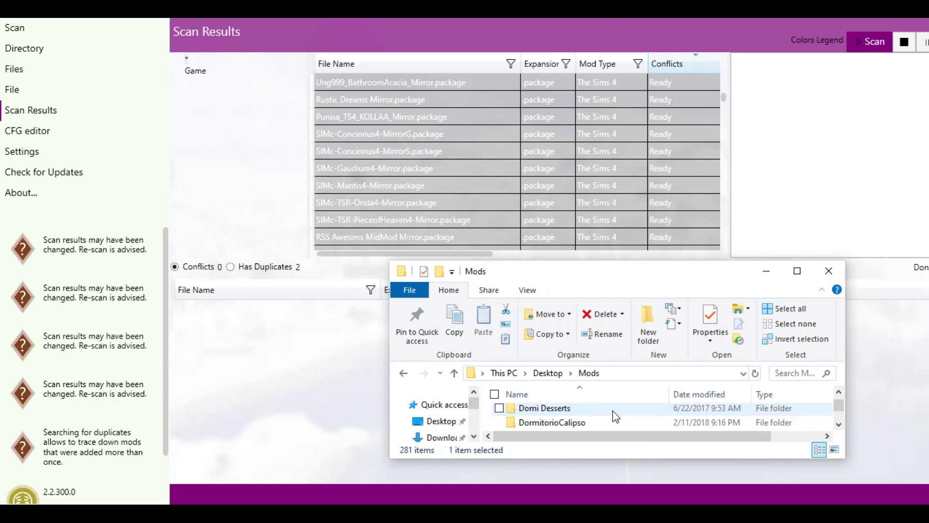
scroll(615, 416, "down", 8)
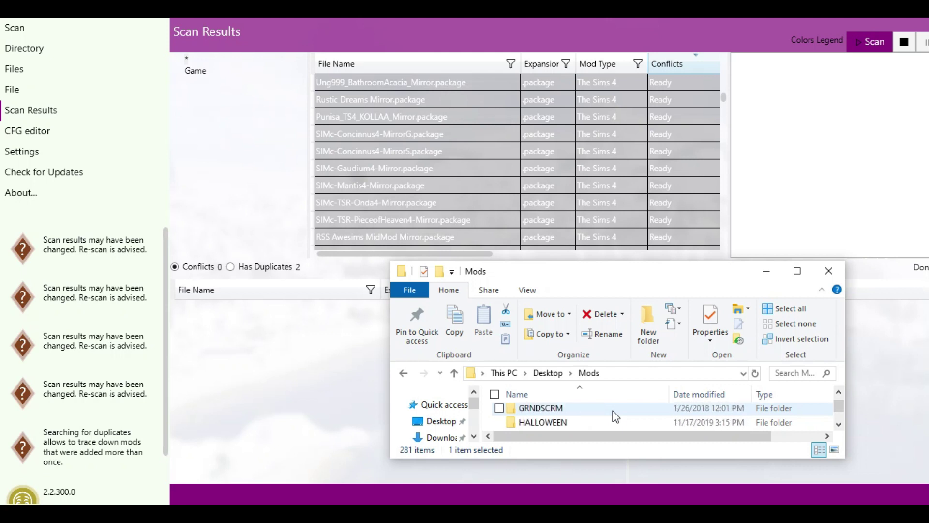
scroll(616, 416, "down", 8)
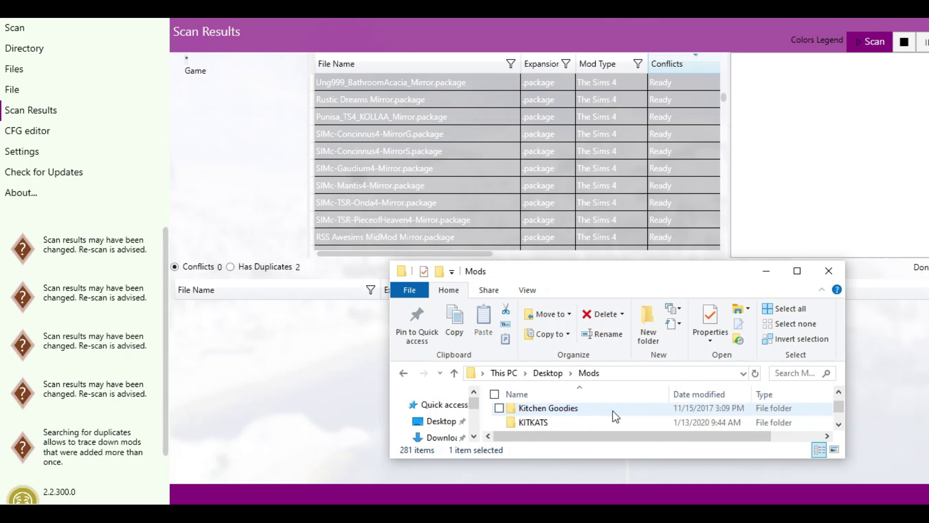
scroll(614, 415, "down", 8)
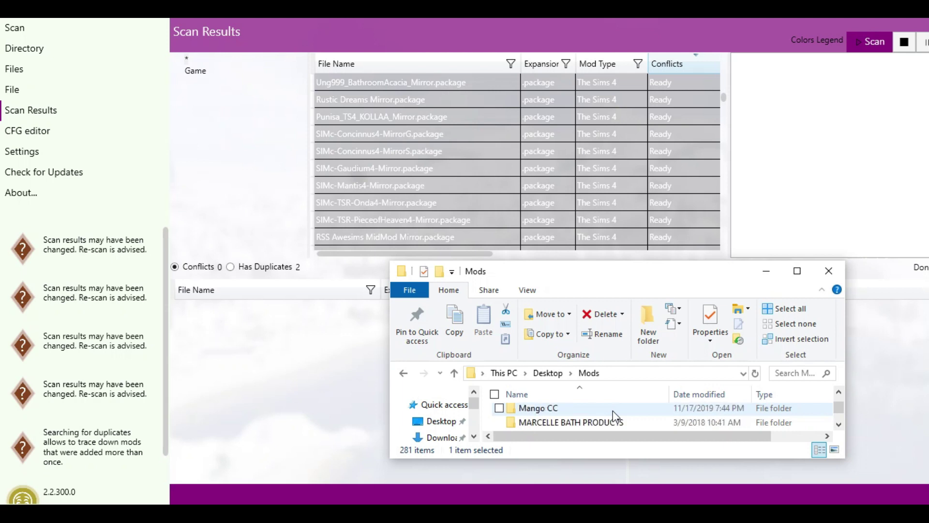
scroll(605, 419, "down", 8)
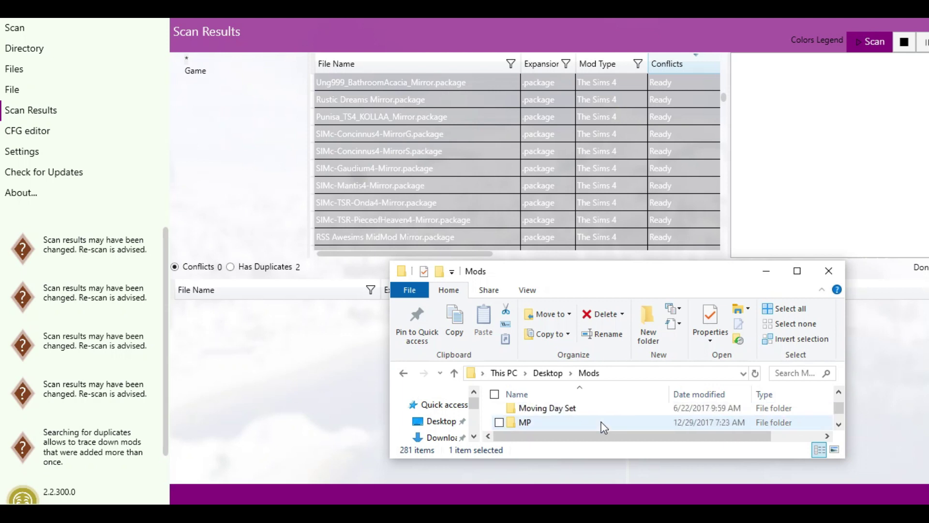
scroll(602, 421, "down", 8)
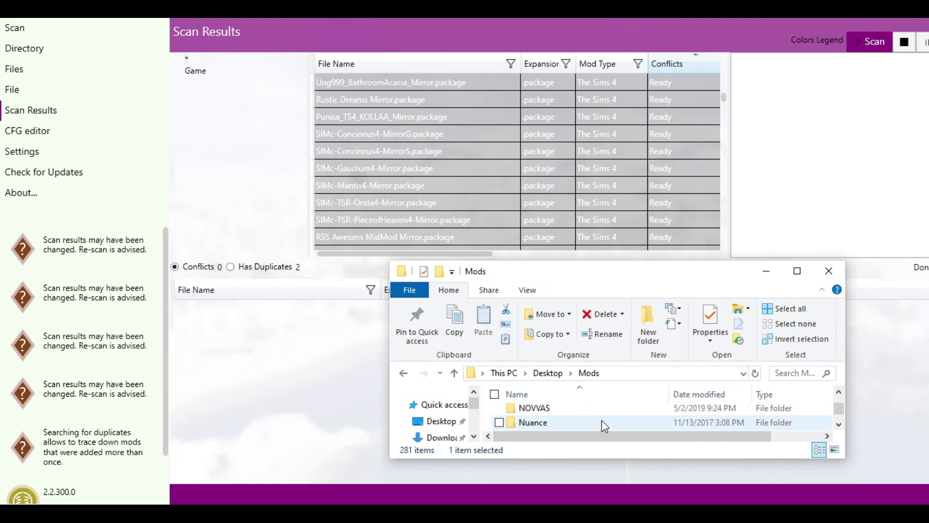
scroll(602, 421, "down", 6)
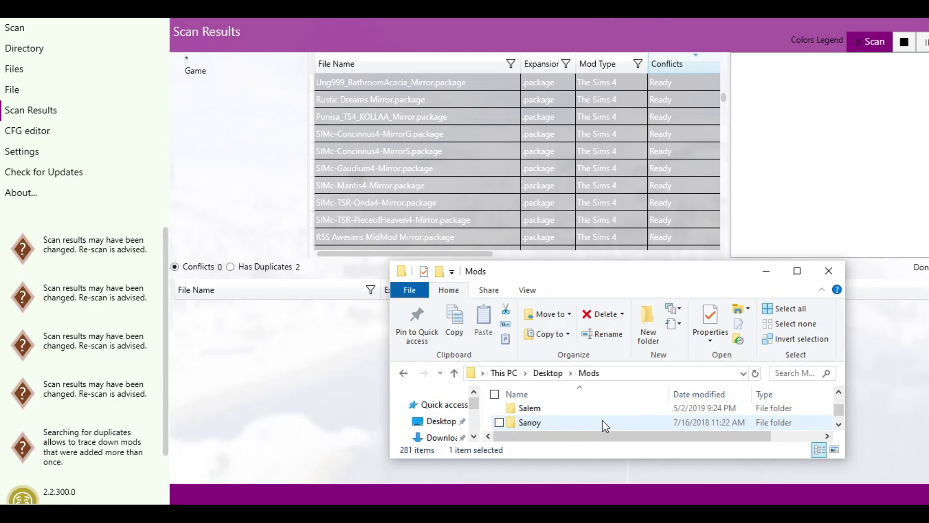
scroll(605, 425, "down", 3)
scroll(603, 426, "down", 3)
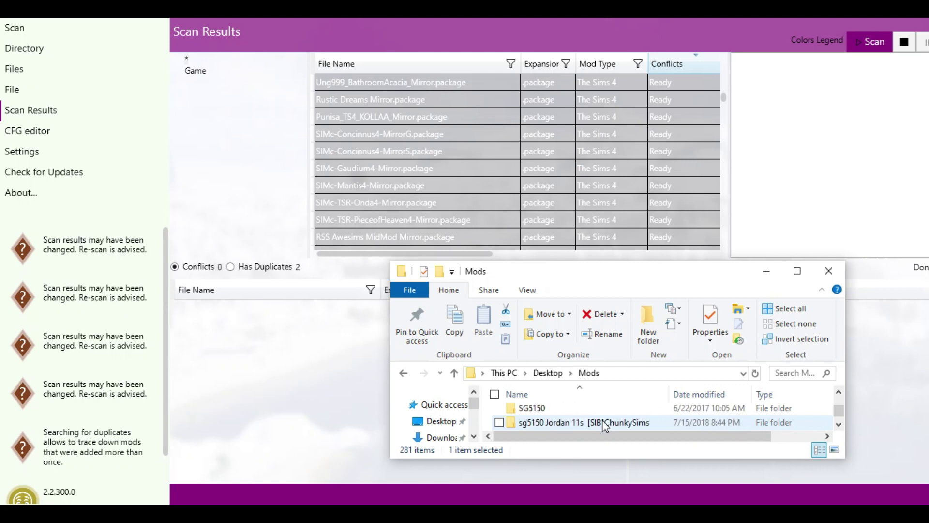
scroll(603, 426, "up", 2)
scroll(605, 426, "down", 5)
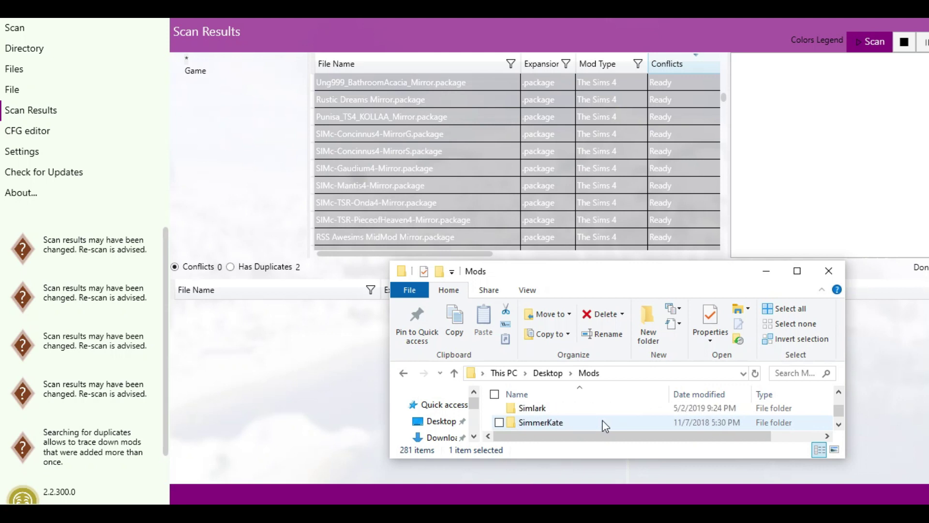
scroll(605, 426, "down", 5)
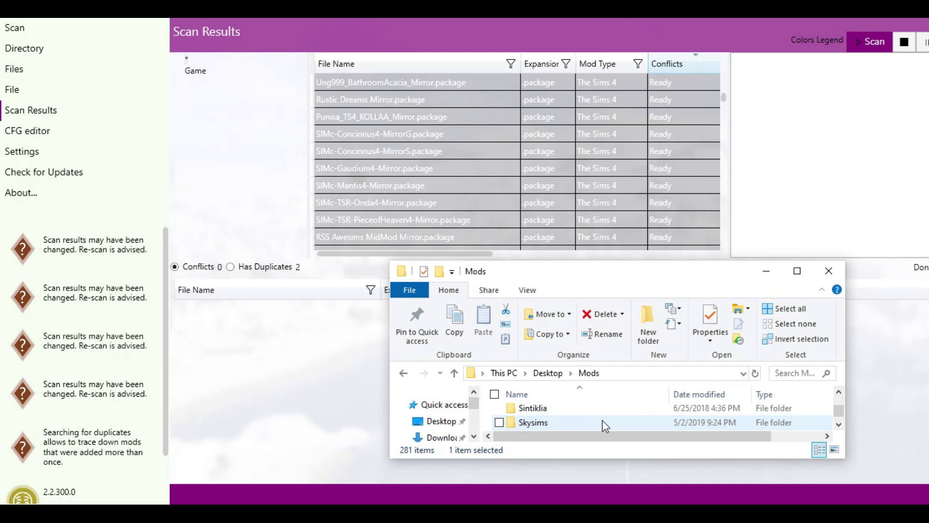
scroll(605, 426, "up", 1)
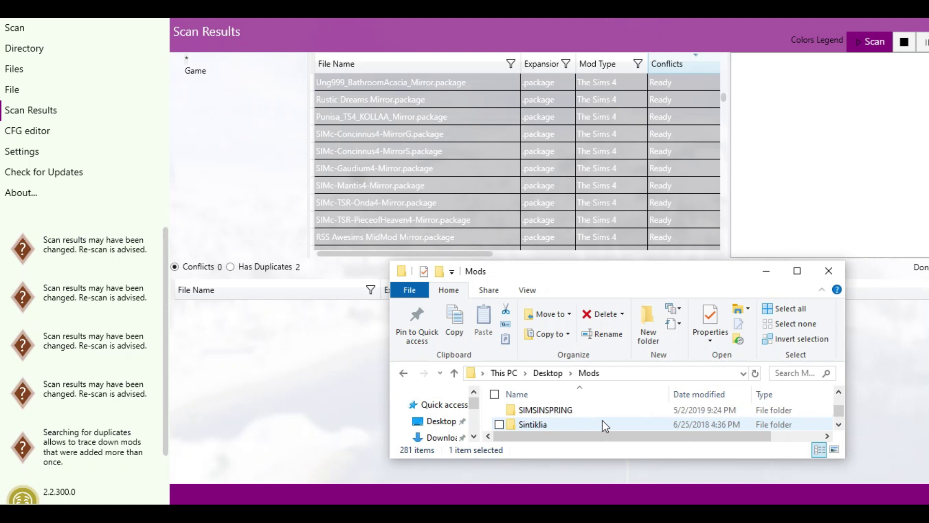
scroll(605, 426, "up", 1)
scroll(604, 426, "up", 4)
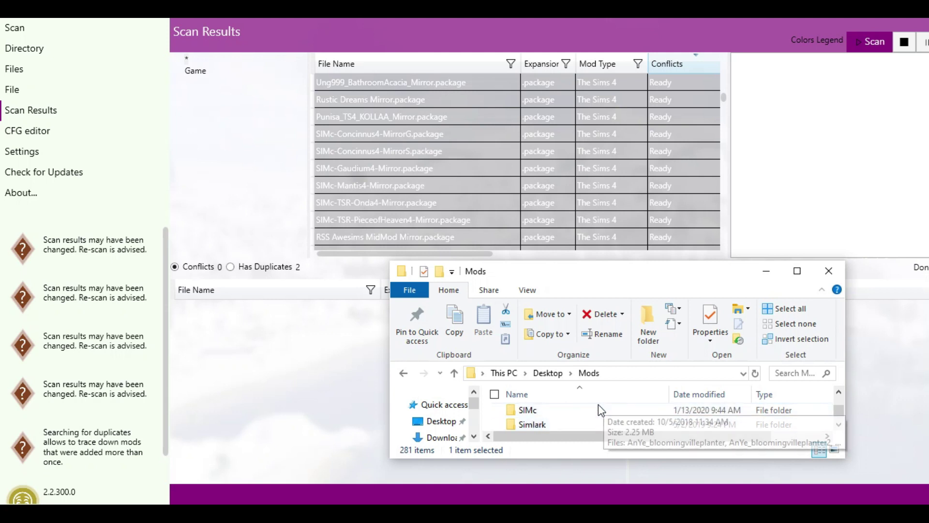
left_click(595, 409)
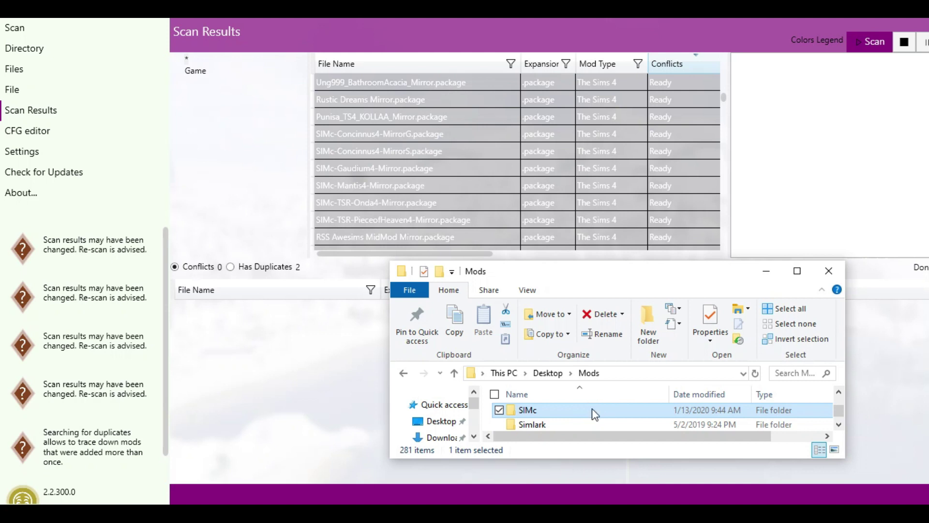
double_click(591, 409)
left_click(798, 371)
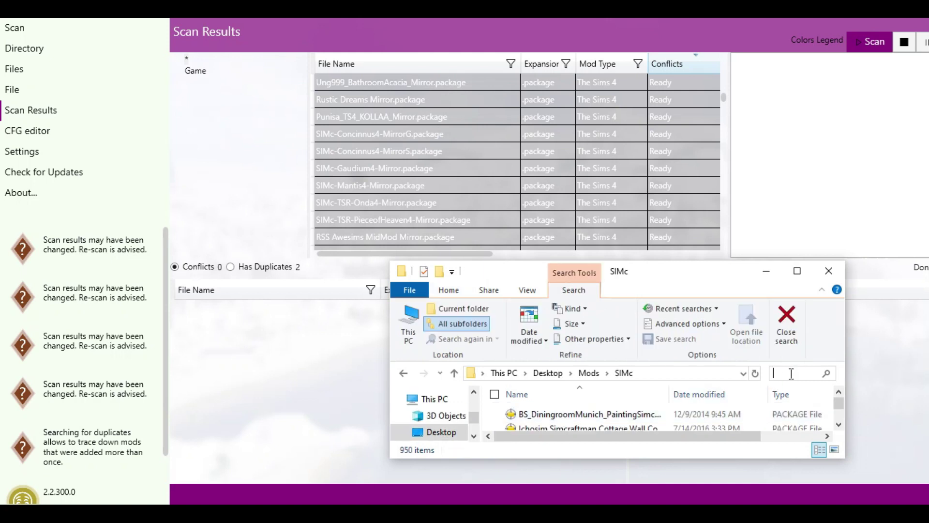
type("rust")
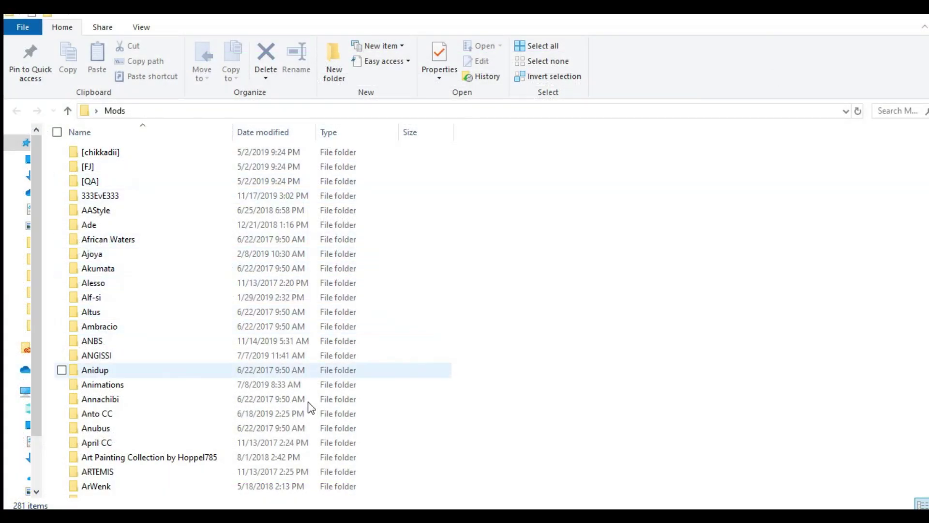
- Look through the full list of subfolders and loose package and script files in the Mods folder
scroll(331, 187, "down", 4)
scroll(331, 183, "down", 20)
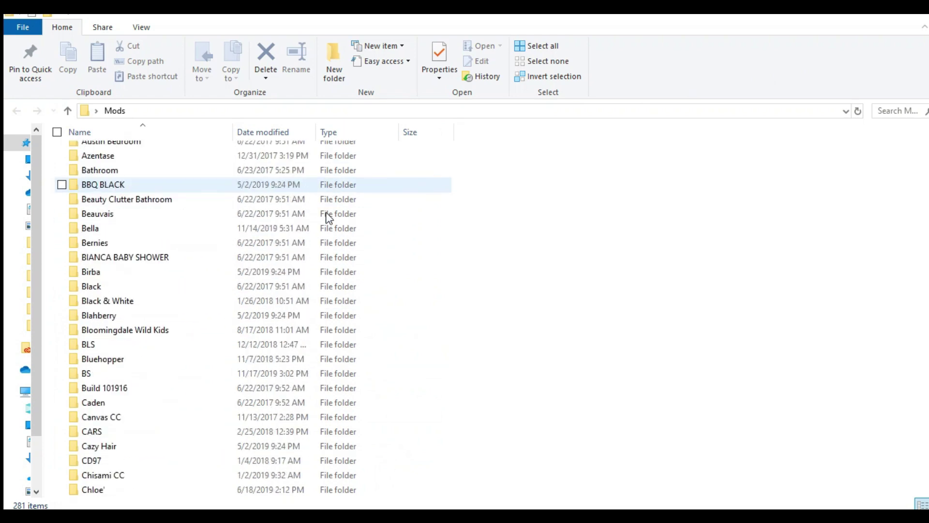
scroll(326, 226, "down", 14)
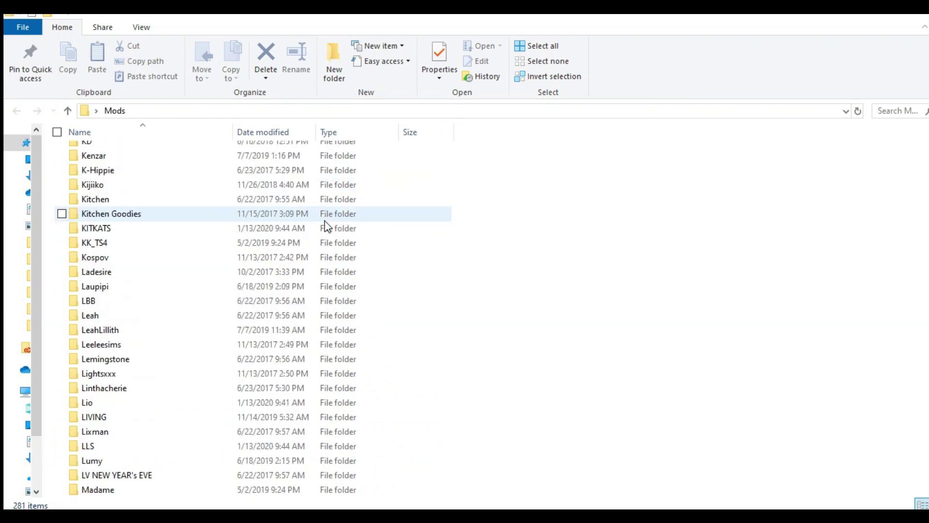
scroll(325, 227, "down", 20)
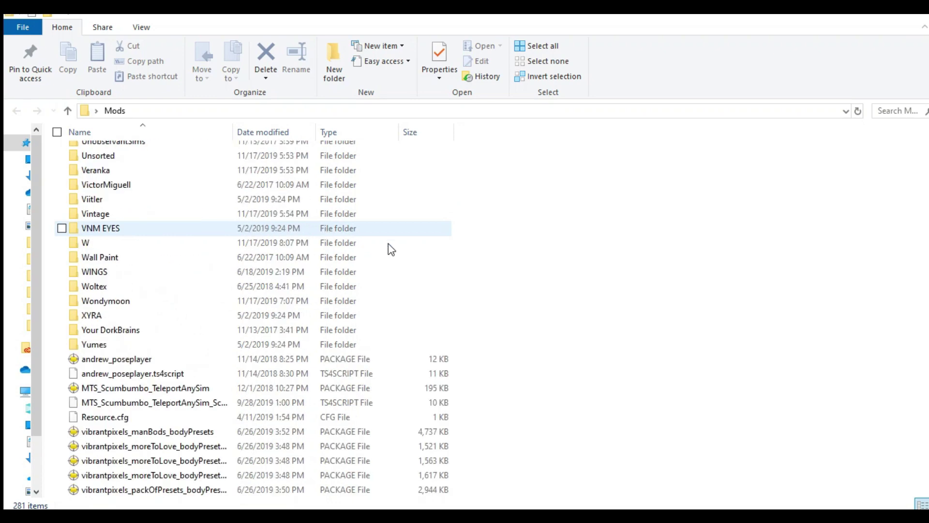
scroll(419, 260, "up", 20)
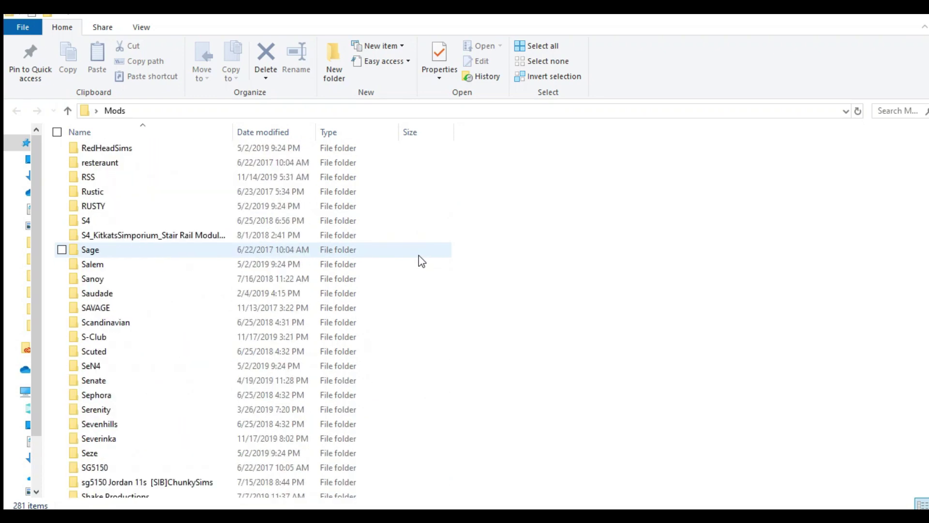
scroll(419, 256, "up", 18)
scroll(419, 257, "down", 8)
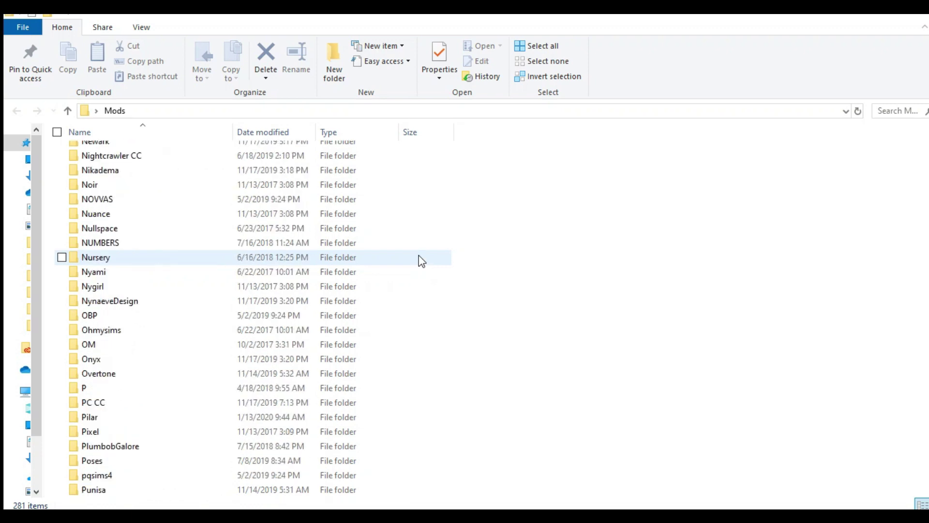
scroll(420, 260, "down", 20)
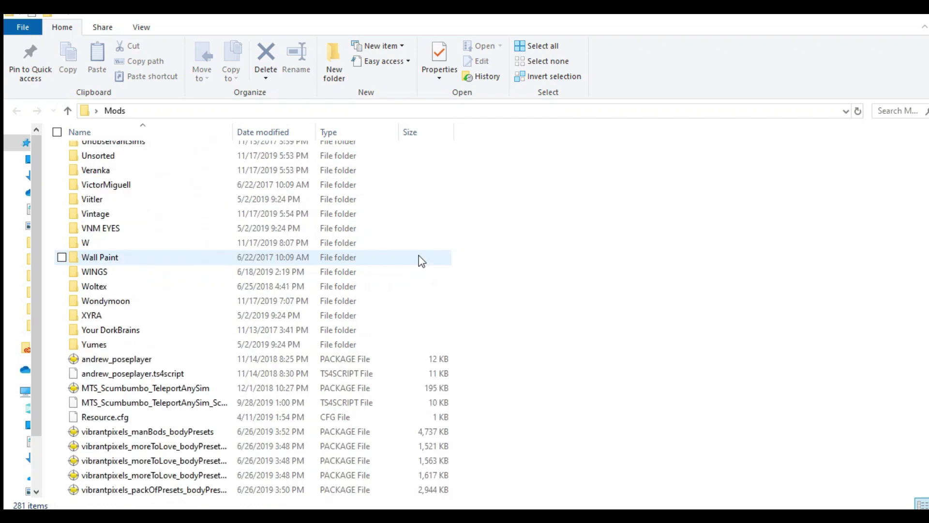
scroll(420, 260, "up", 20)
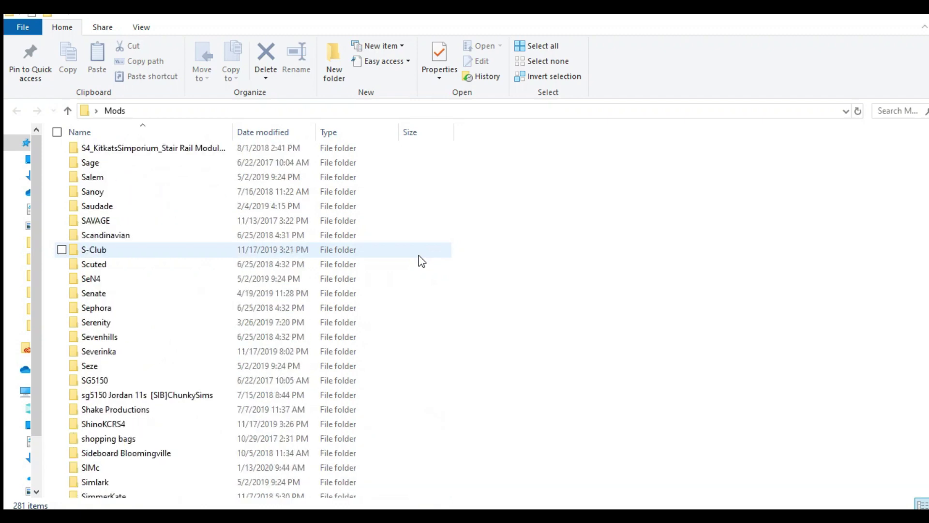
scroll(422, 261, "up", 20)
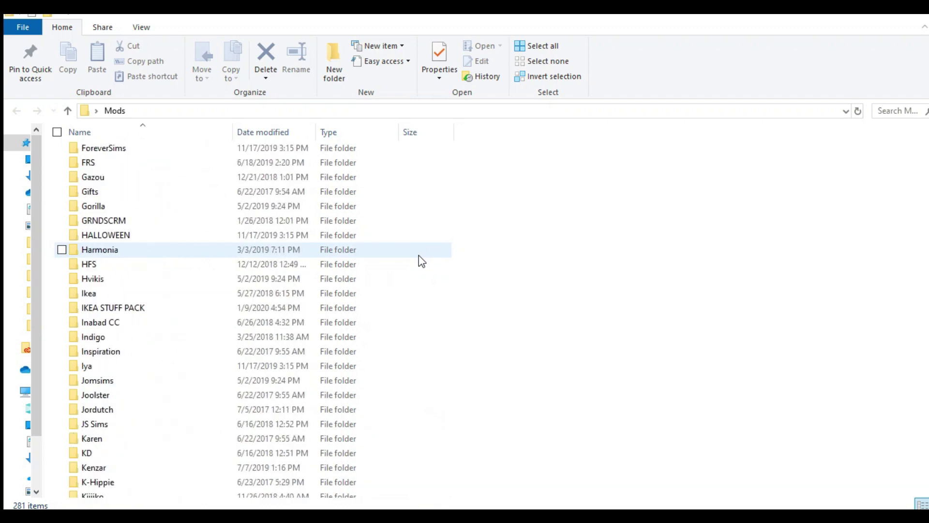
scroll(420, 259, "up", 20)
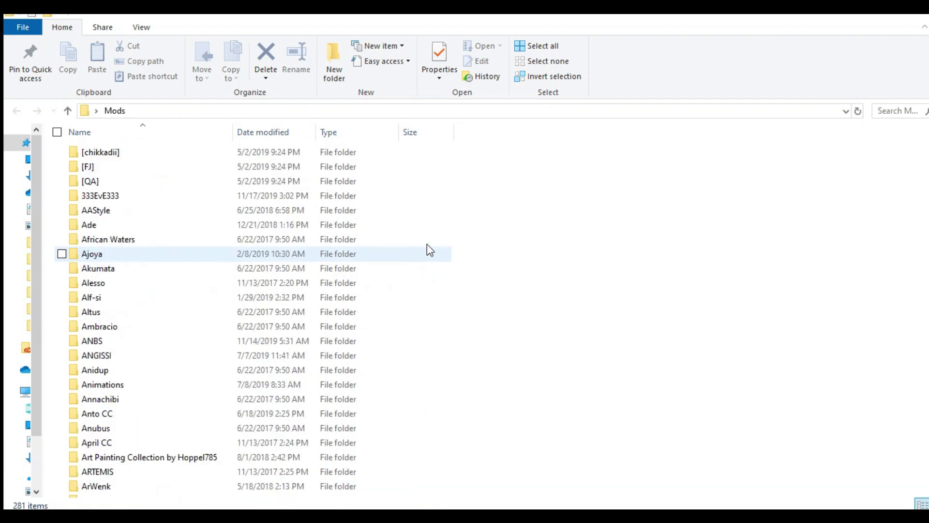